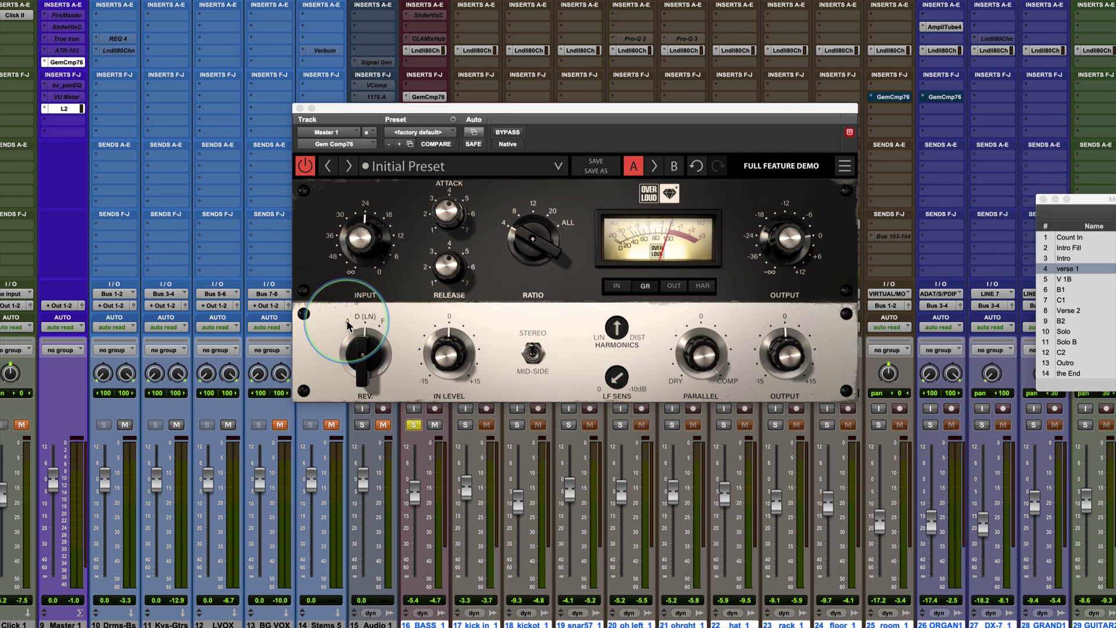
- Cycle the Master 1 Comp76 through revisions A, D (LN) and F, ending on D (LN)
left_click(366, 347)
left_click_drag(366, 347, 367, 335)
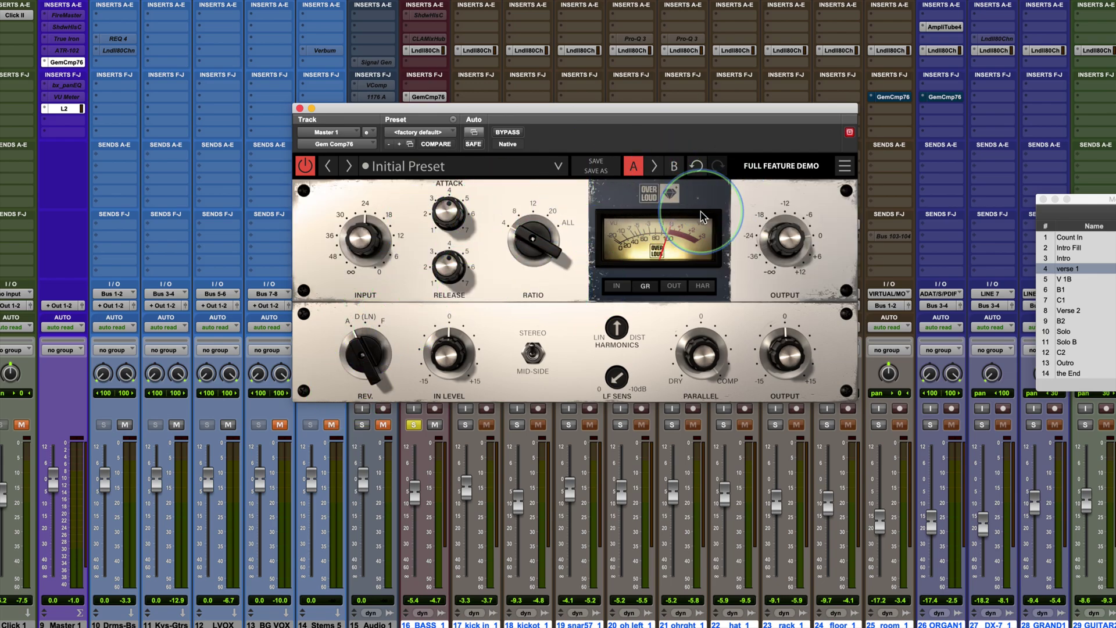
left_click_drag(361, 340, 354, 303)
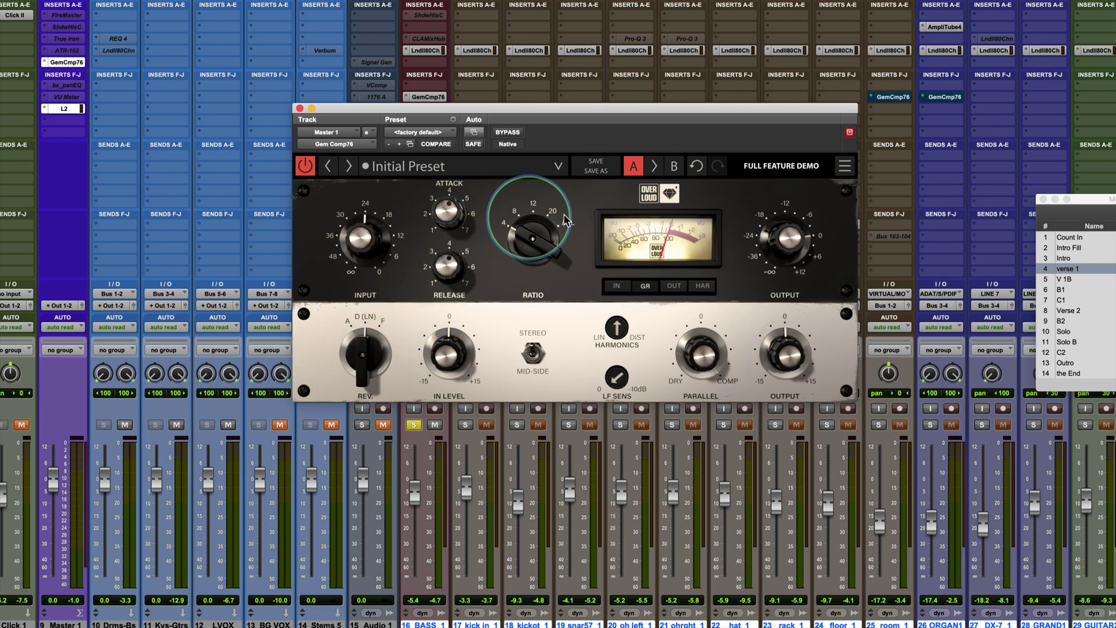
left_click_drag(376, 340, 348, 287)
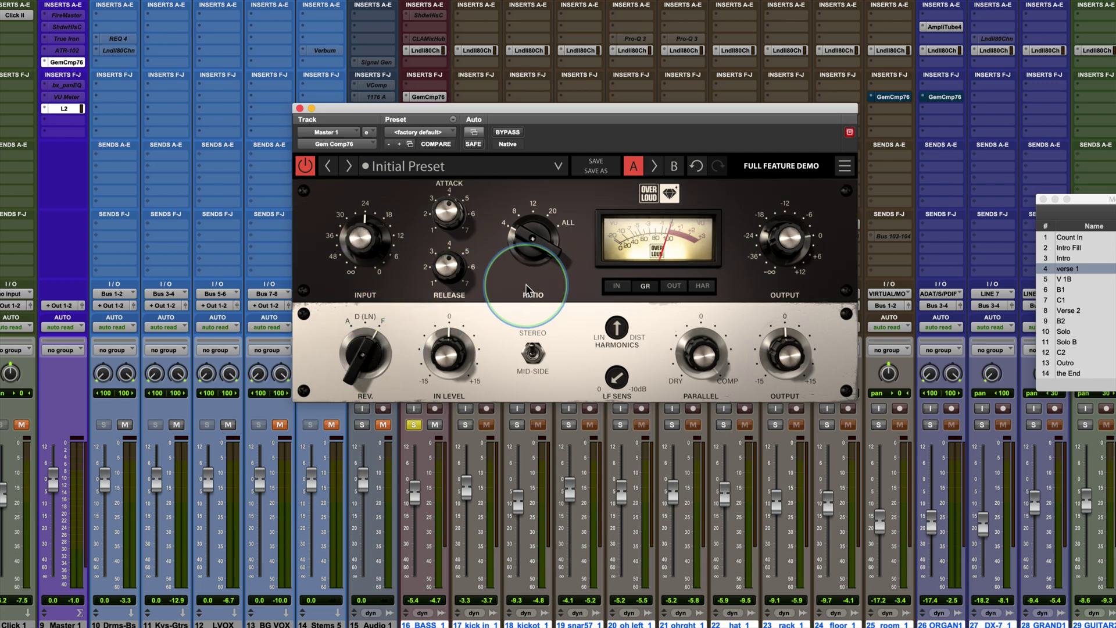
left_click_drag(361, 349, 369, 395)
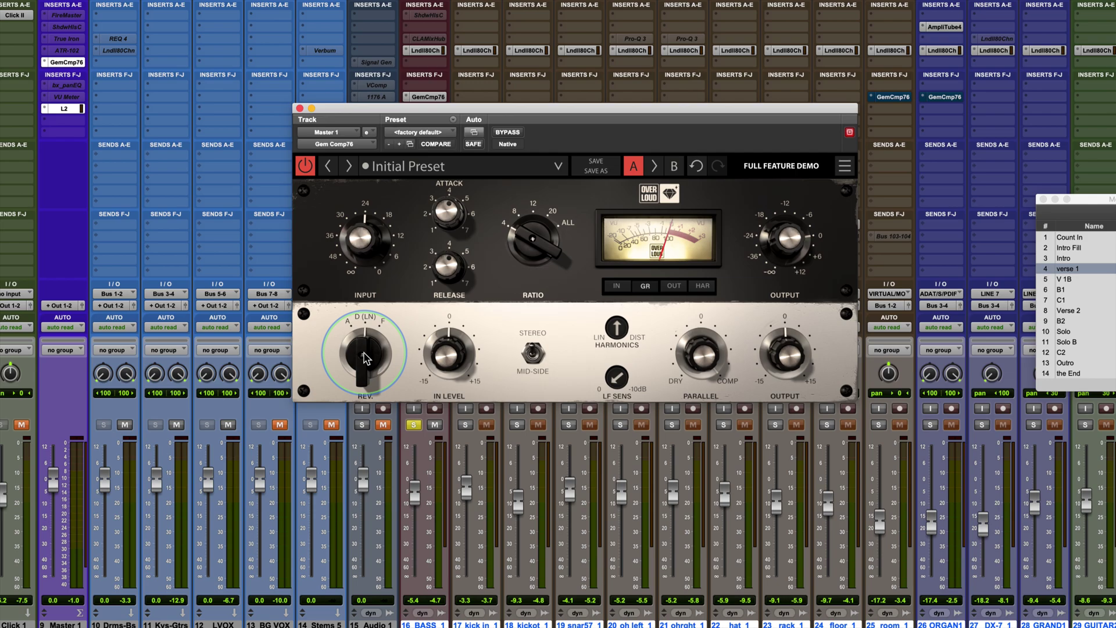
left_click_drag(364, 358, 361, 300)
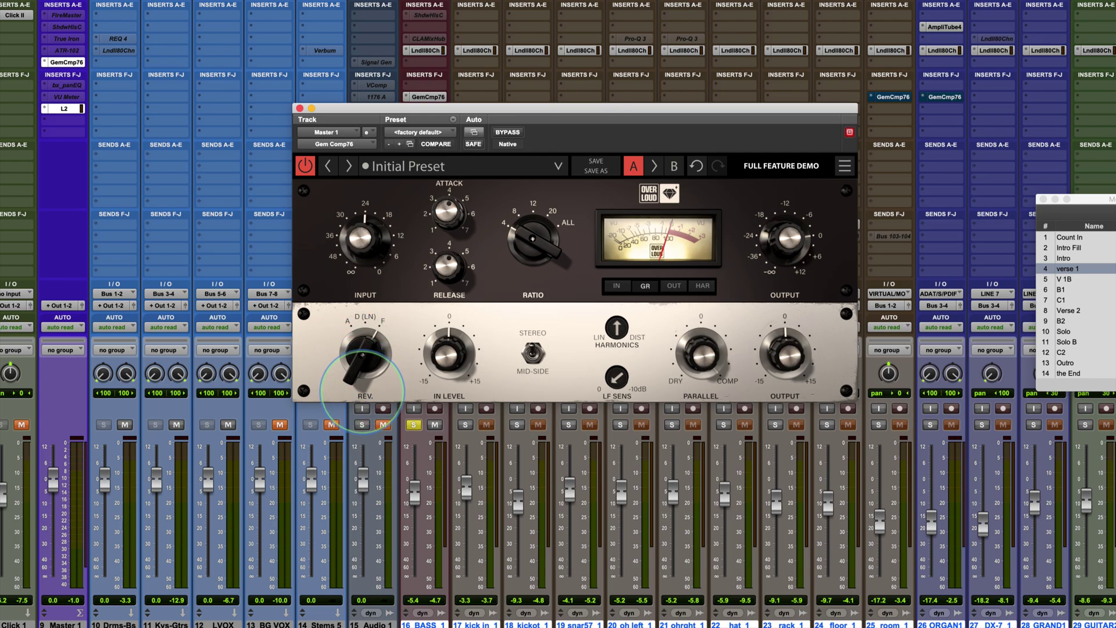
left_click(361, 357)
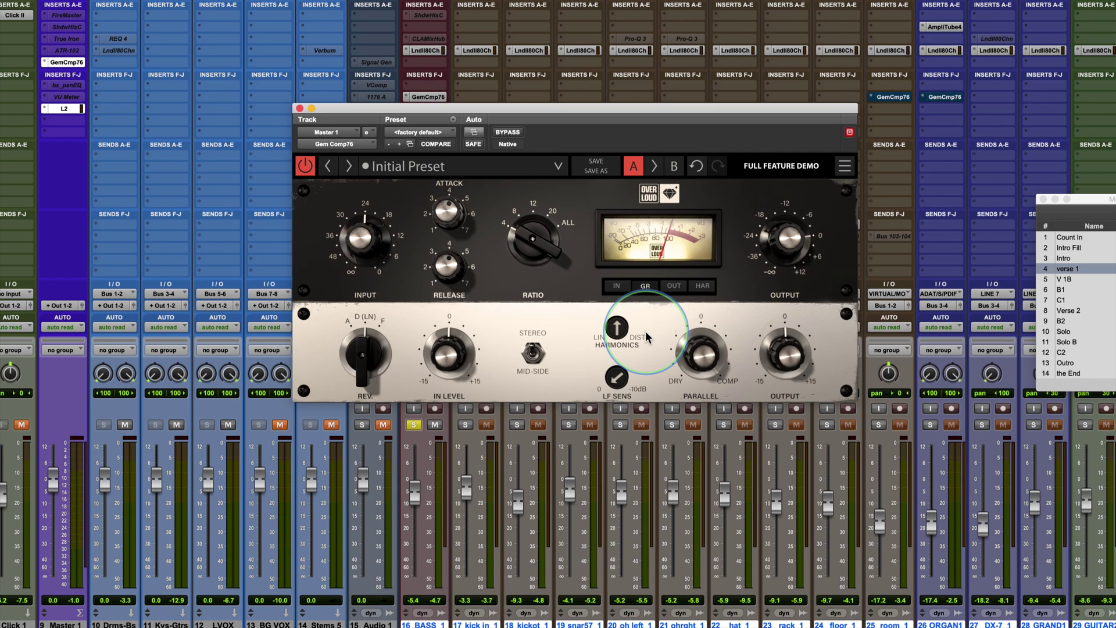
left_click(846, 166)
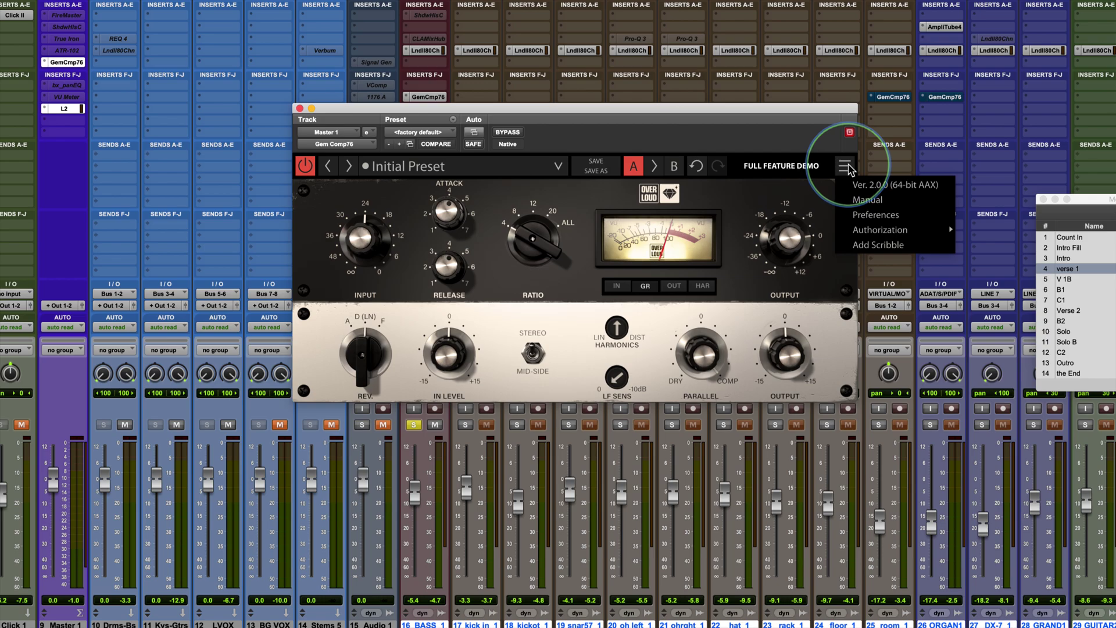
left_click(847, 168)
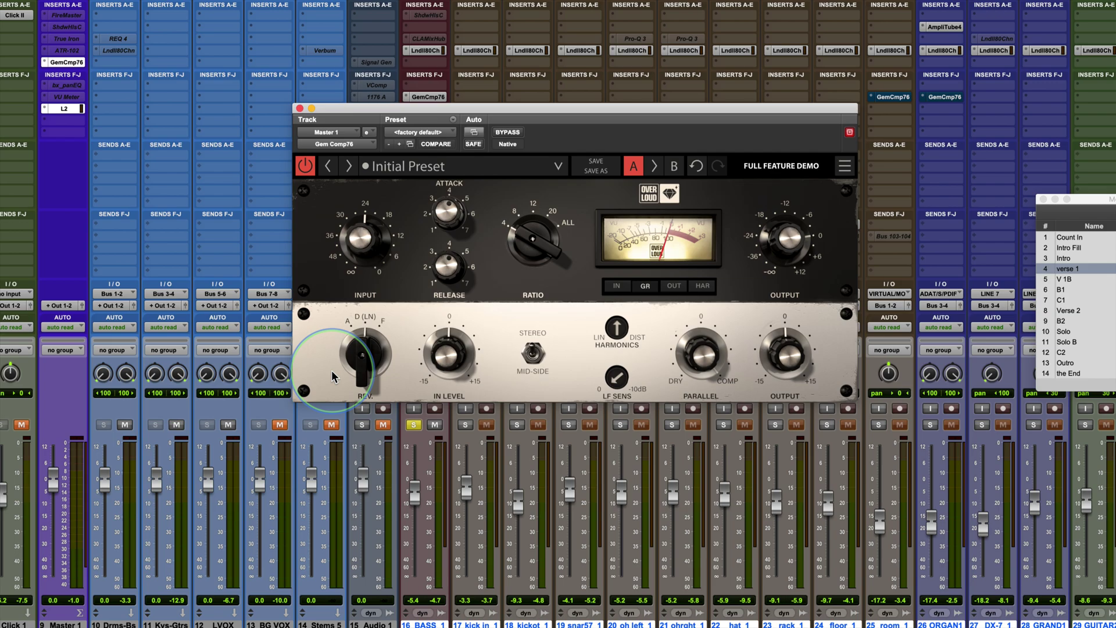
- Switch the Master 1 Comp76 to mid-side mode and make the plug-in inactive
left_click(536, 358)
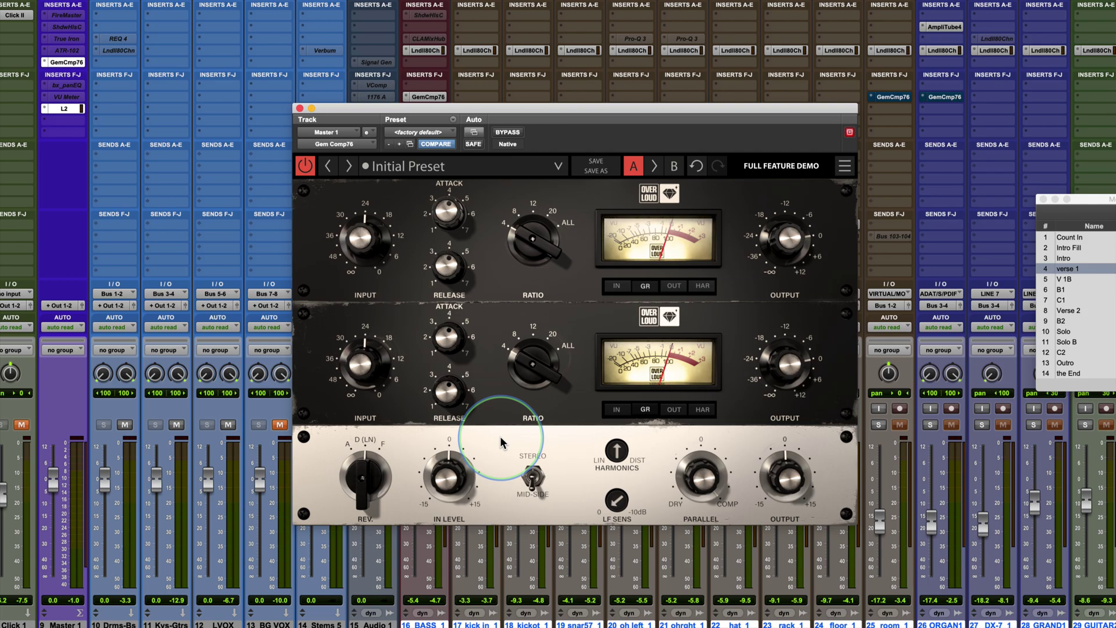
left_click(61, 63, "ctrl+super")
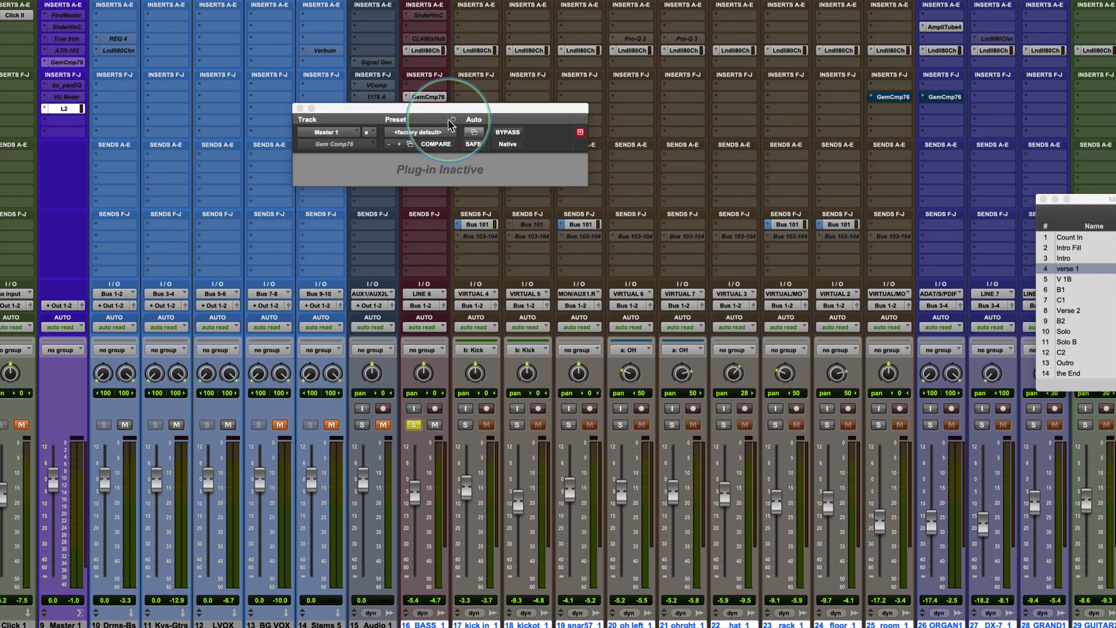
- Open the Gem Comp76 on the BASS_1 track and move its window clear of the bass insert
left_click(429, 97)
left_click_drag(504, 108, 611, 138)
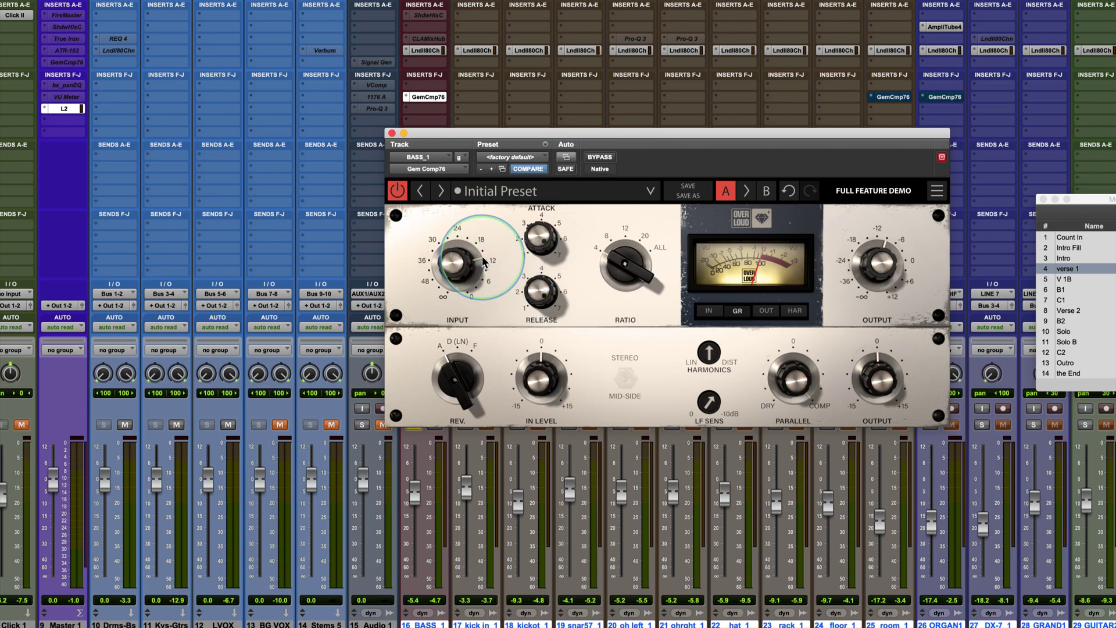
left_click_drag(649, 136, 612, 156)
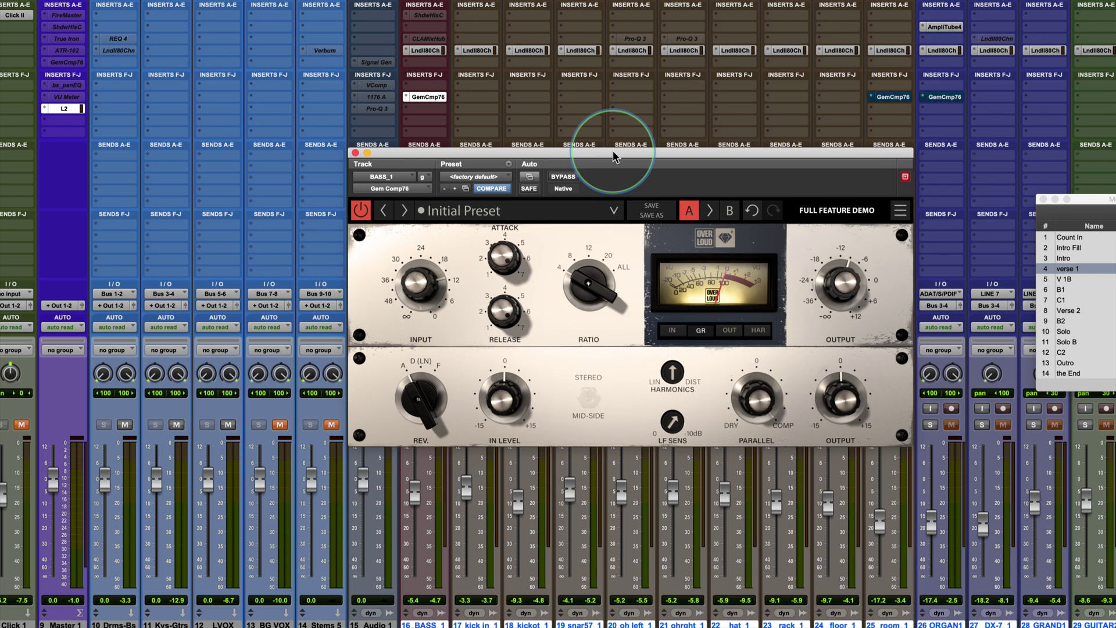
left_click_drag(613, 151, 712, 131)
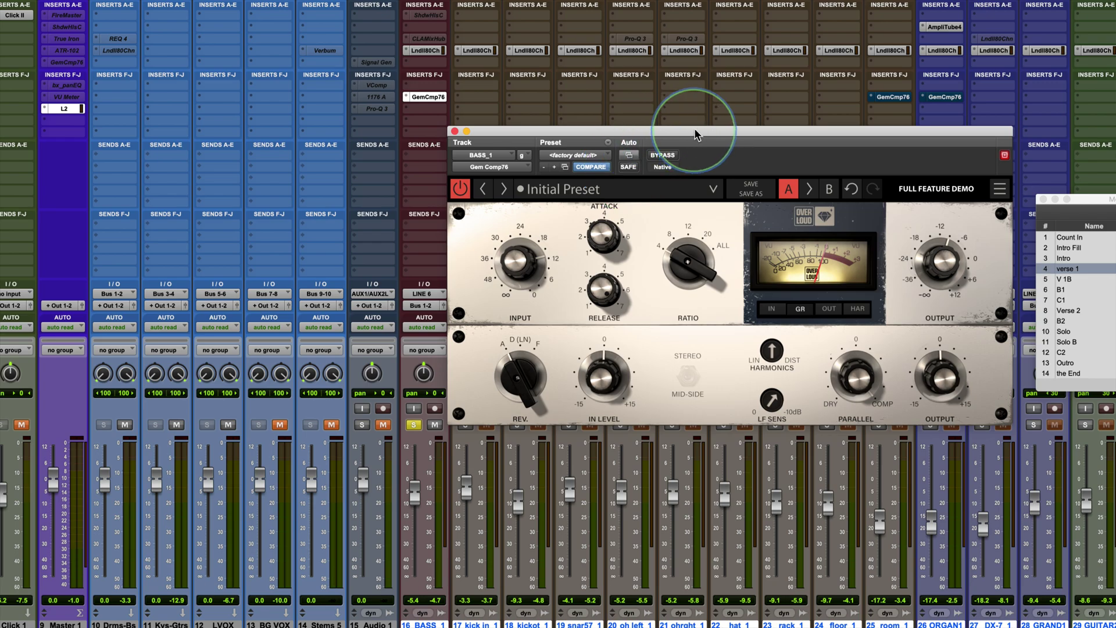
left_click_drag(694, 128, 572, 128)
- Compare the bass with its Comp76 bypassed and engaged during playback
left_click(540, 155)
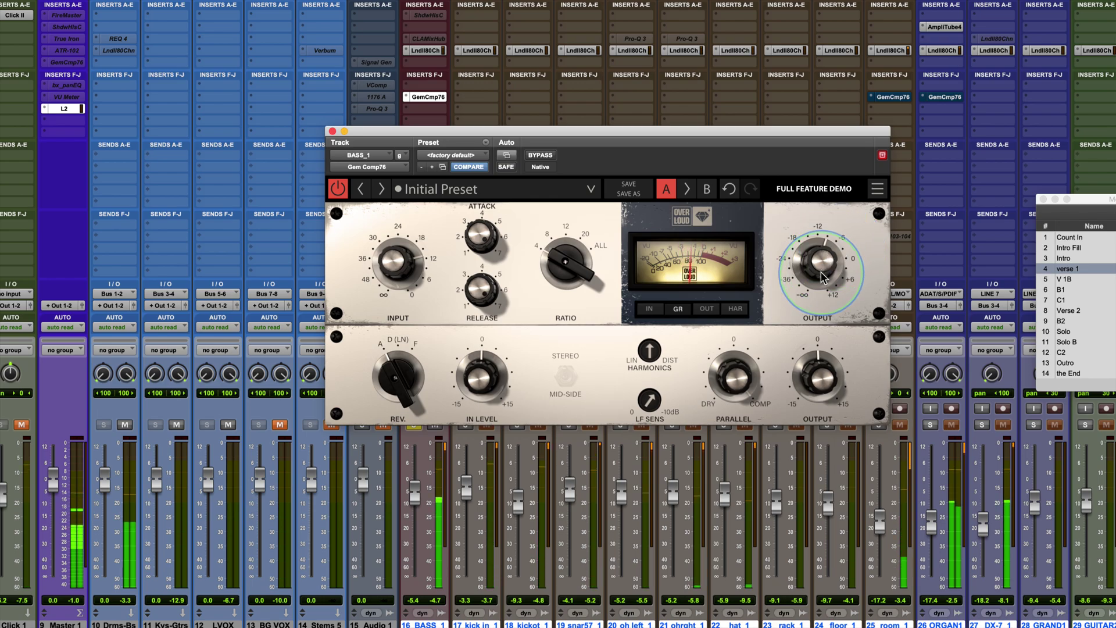
left_click(547, 159)
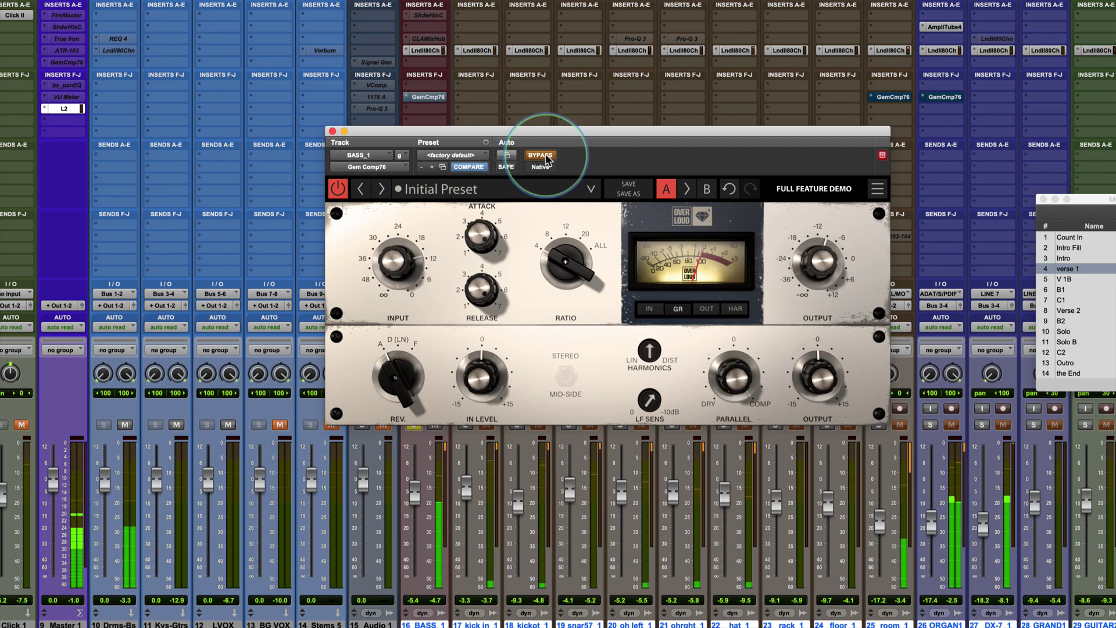
left_click(547, 159)
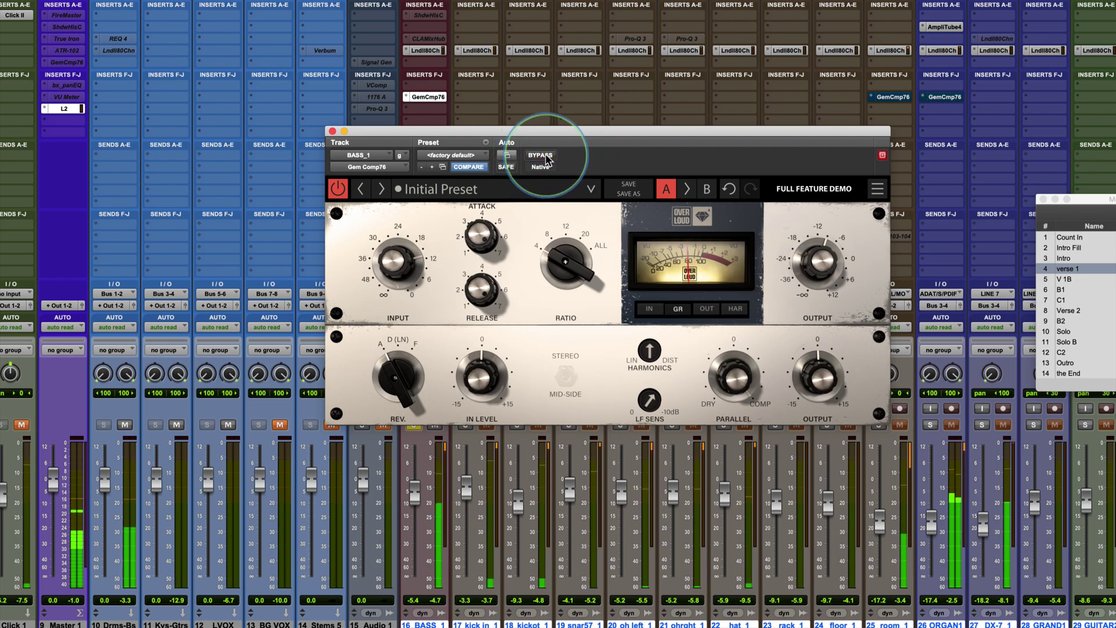
- Set the bass compressor to revision D (LN) and fine-tune its main input and output levels during playback
left_click(401, 379)
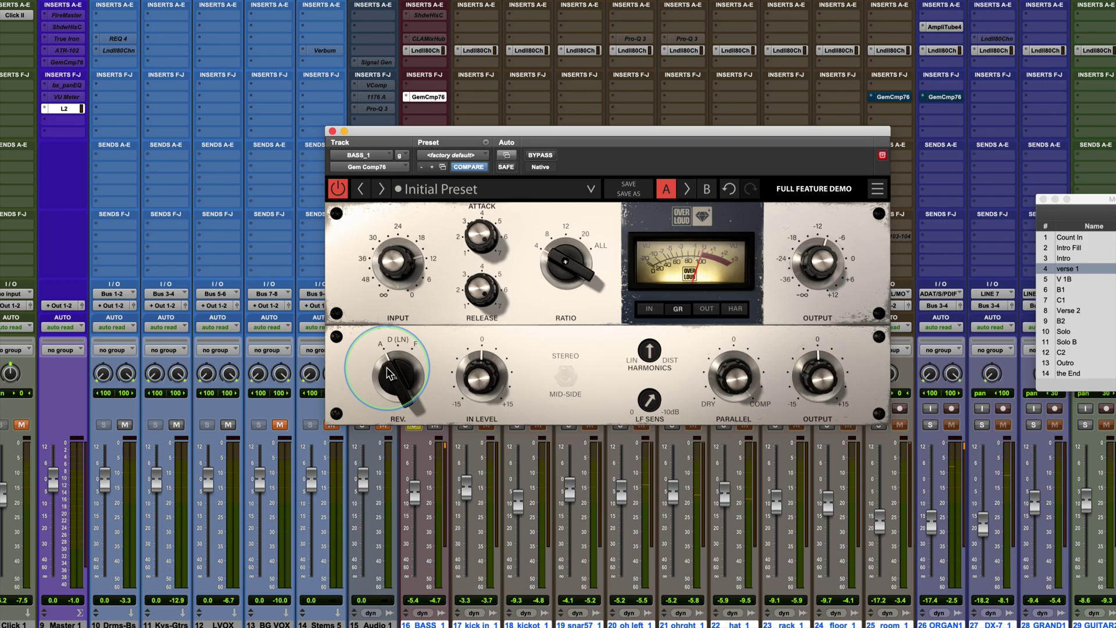
left_click_drag(388, 374, 385, 319)
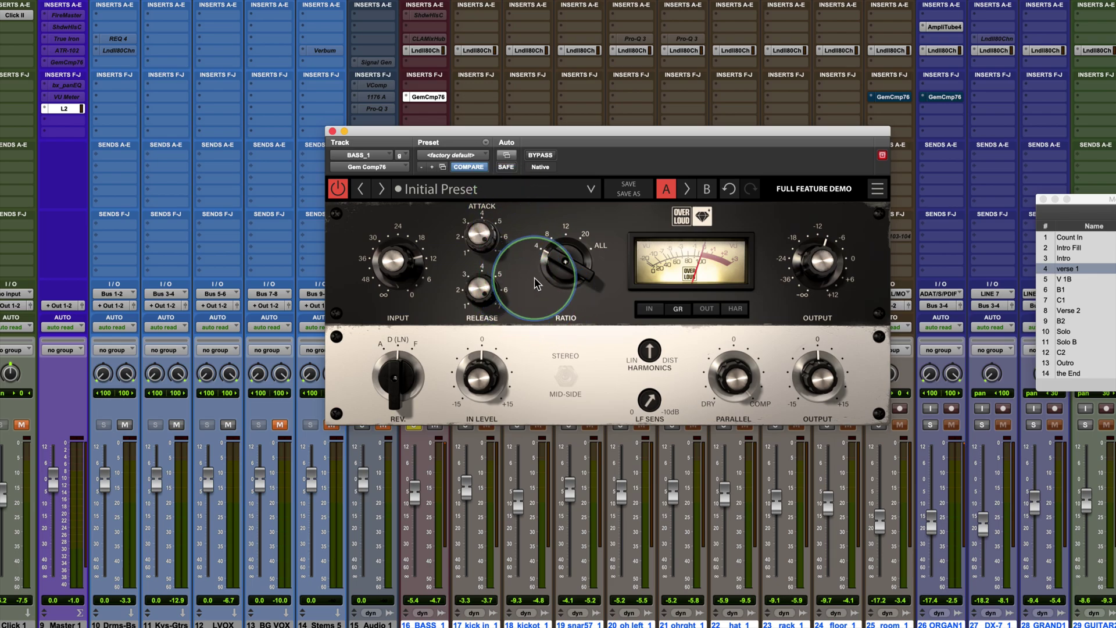
key("space")
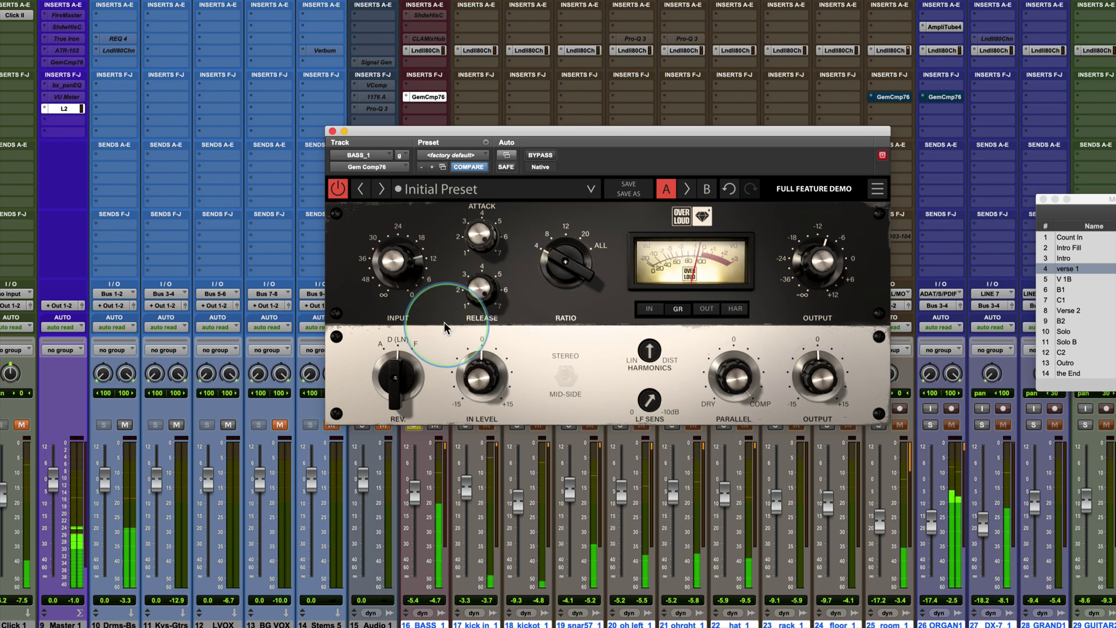
left_click_drag(393, 262, 393, 239)
left_click_drag(820, 261, 819, 255)
left_click_drag(393, 262, 393, 259)
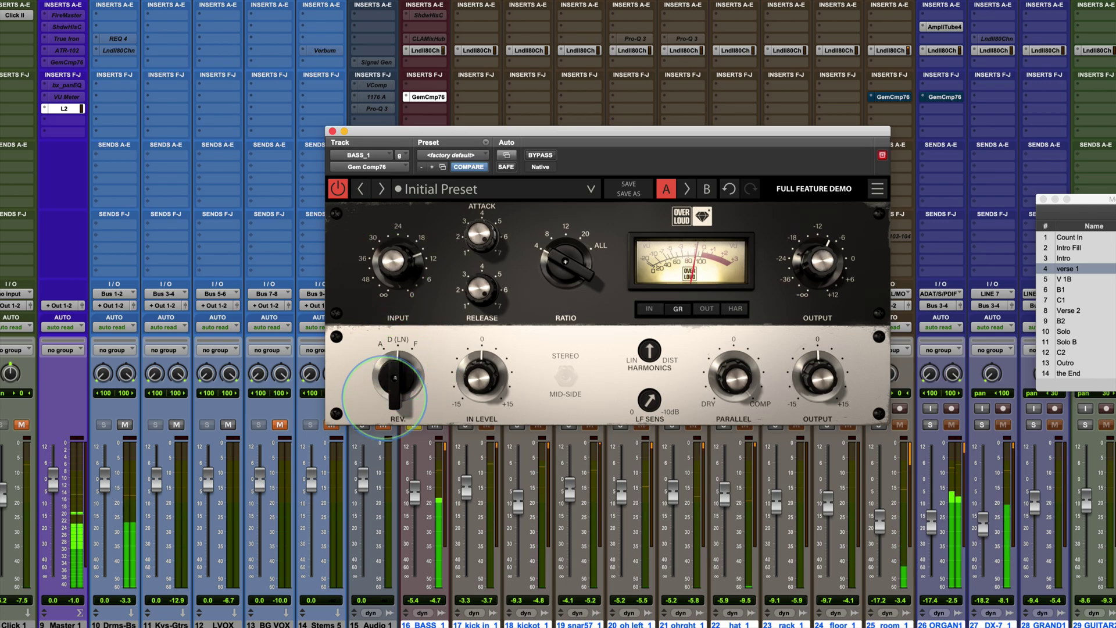
- Audition revisions A and F on the bass compressor, leaving it on revision A
left_click(390, 369)
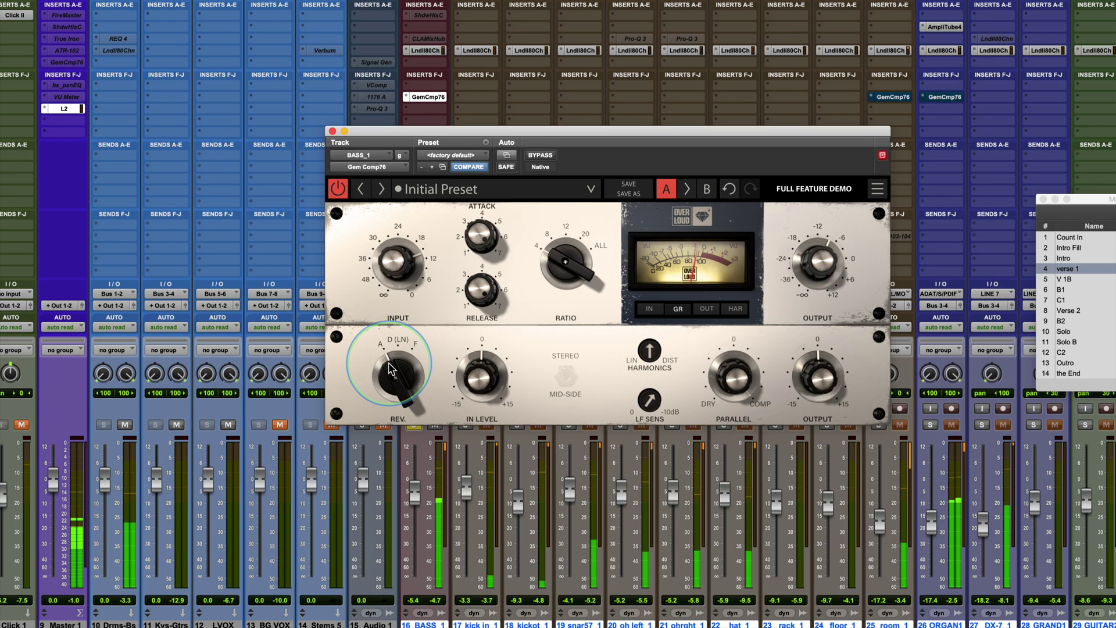
left_click(388, 370)
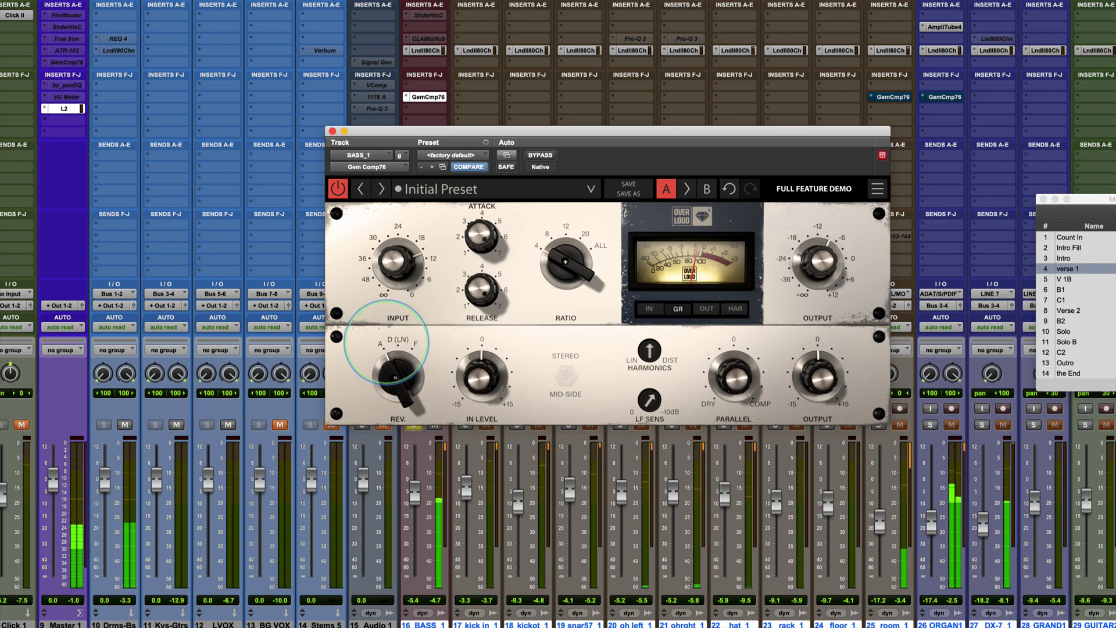
left_click_drag(389, 369, 395, 387)
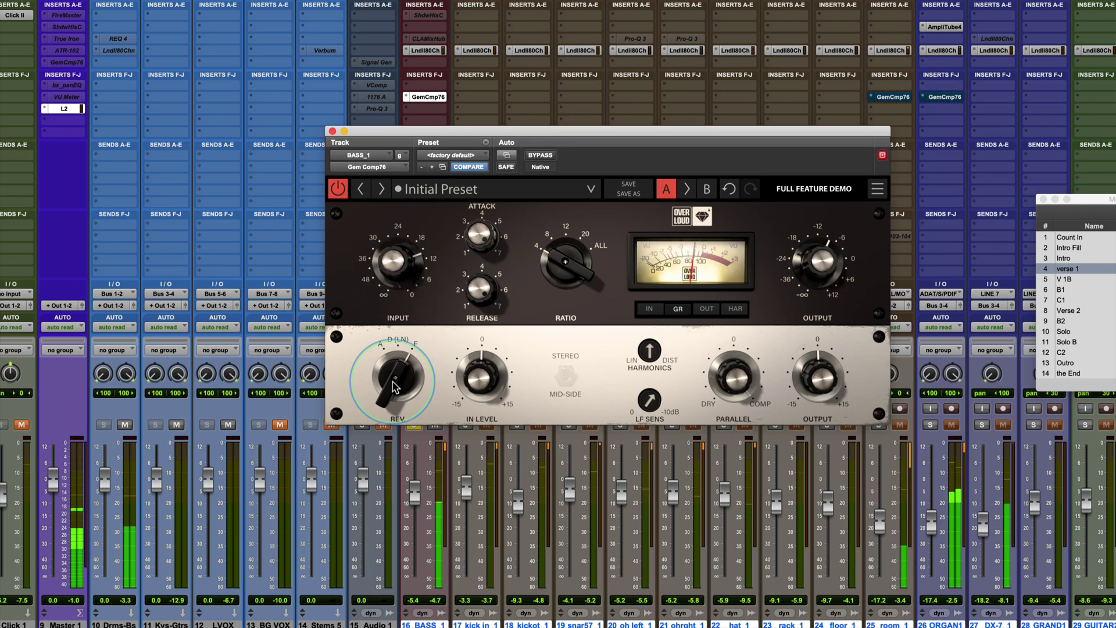
left_click_drag(393, 387, 370, 517)
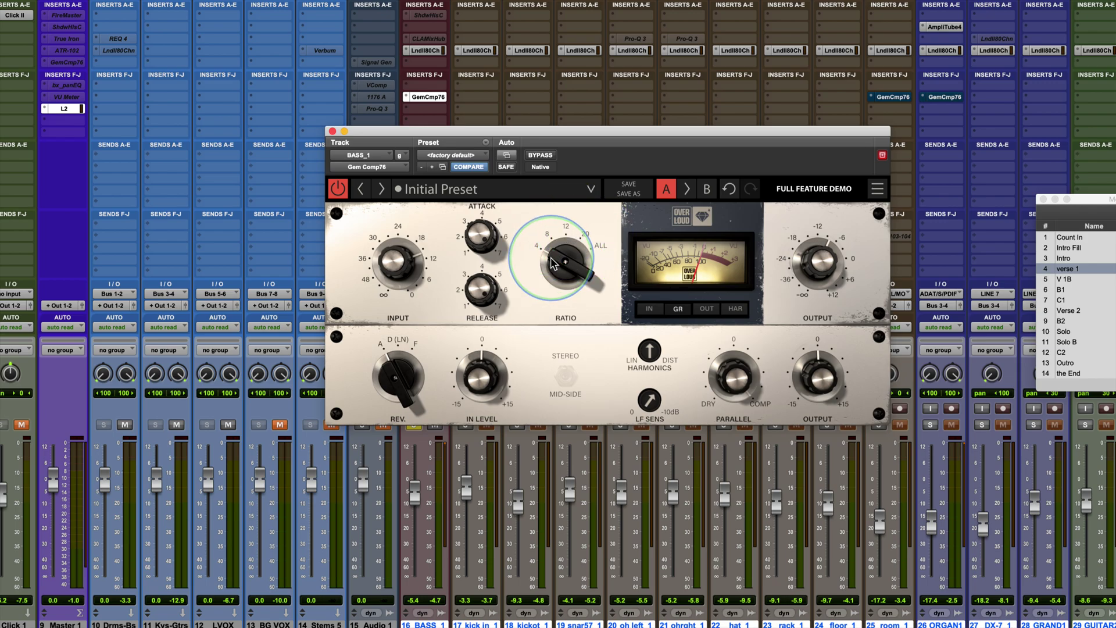
- Play the bass through ratios 8, 12 and 20, and return the ratio to 4
key("space")
left_click_drag(552, 228, 556, 214)
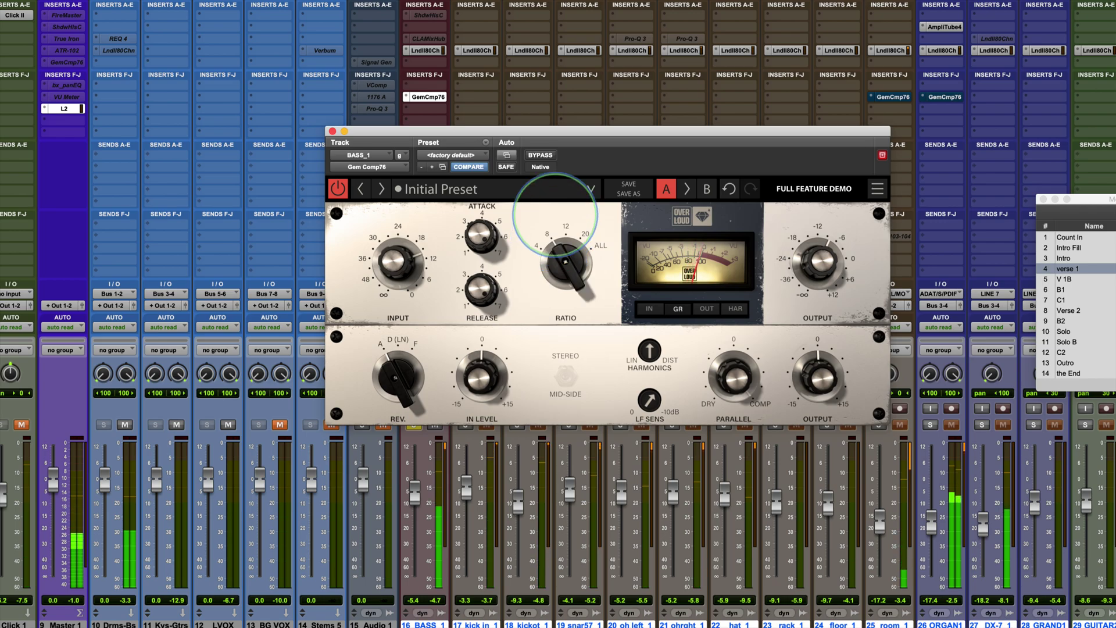
left_click_drag(556, 214, 555, 192)
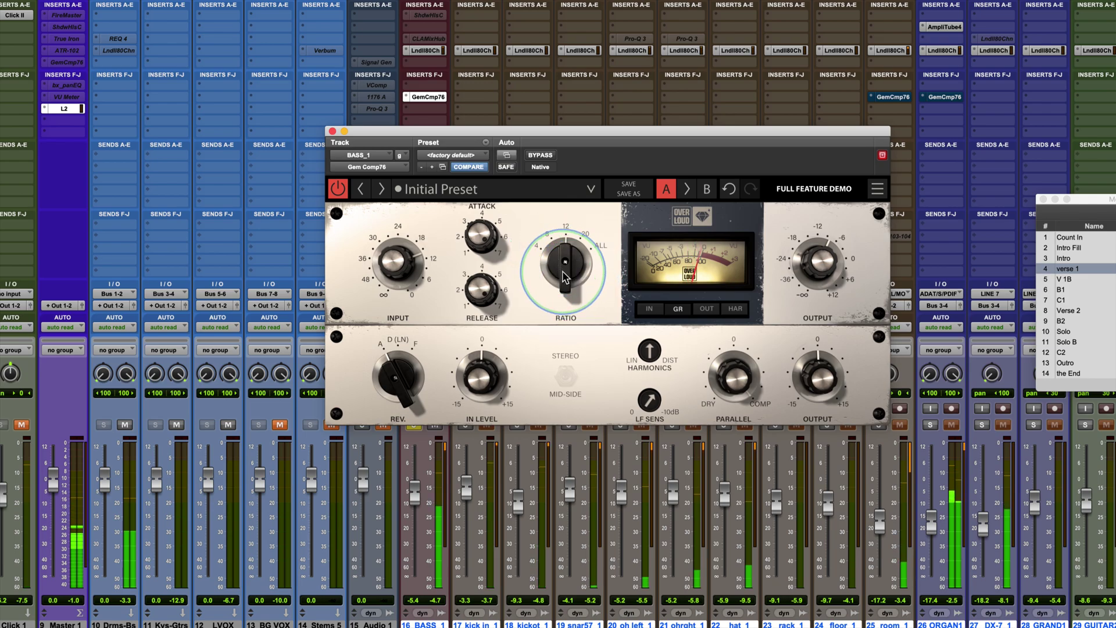
mouse_move(564, 279)
left_mouse_down()
mouse_move(560, 229)
mouse_move(560, 271)
left_mouse_up()
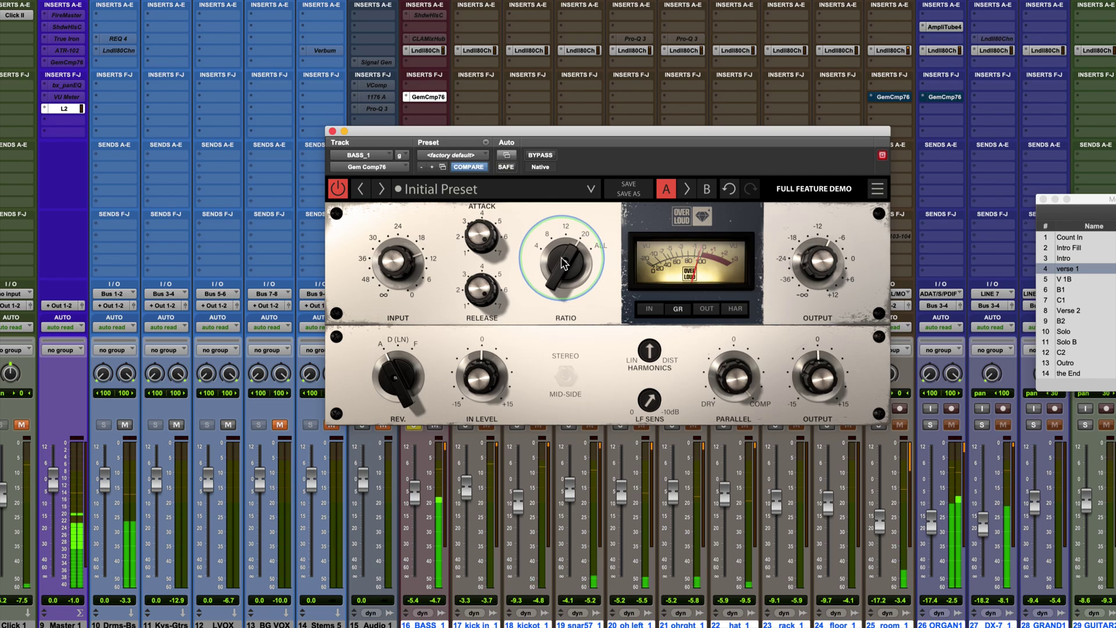
left_click_drag(563, 263, 523, 411)
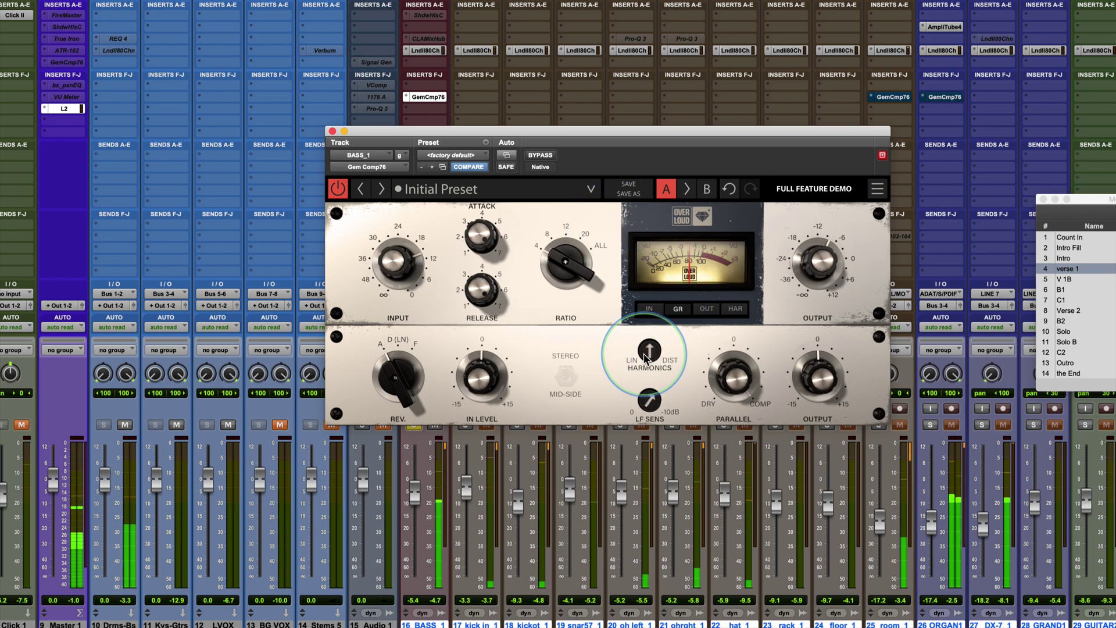
- Turn the bass compressor's harmonics fully to DIST and balance its final output level against the bypassed signal
left_click_drag(645, 356, 642, 340)
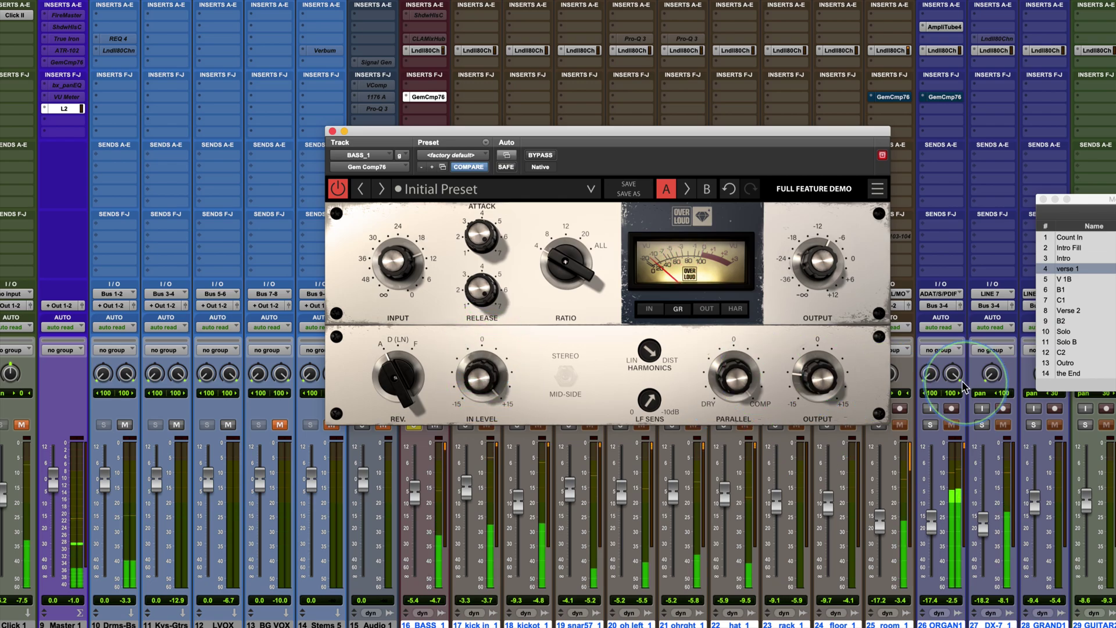
left_click_drag(814, 379, 818, 328)
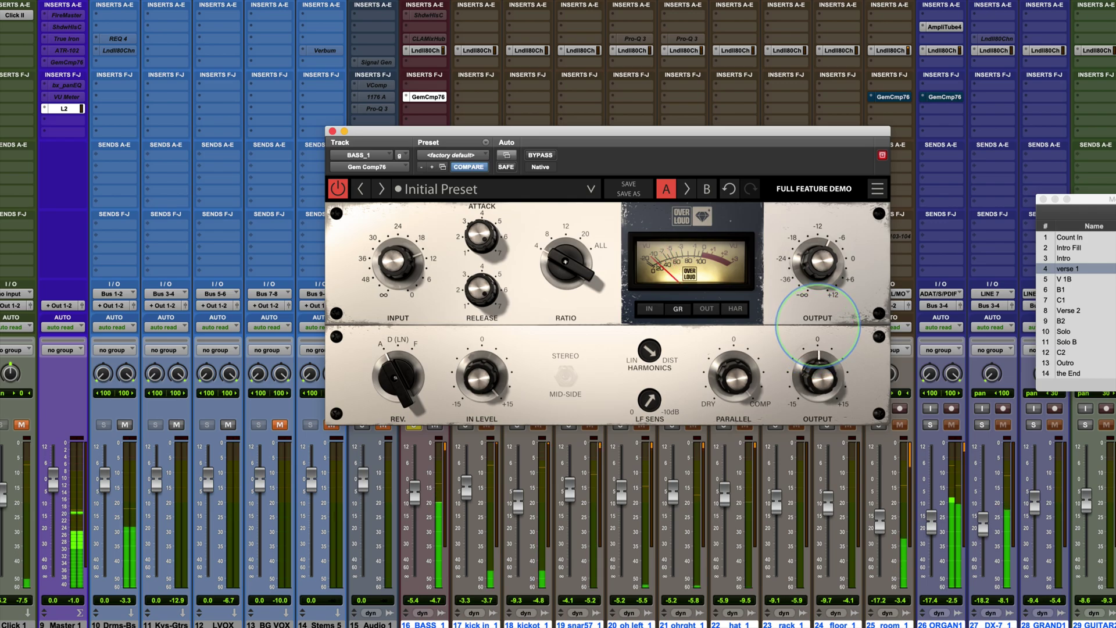
left_click(541, 156)
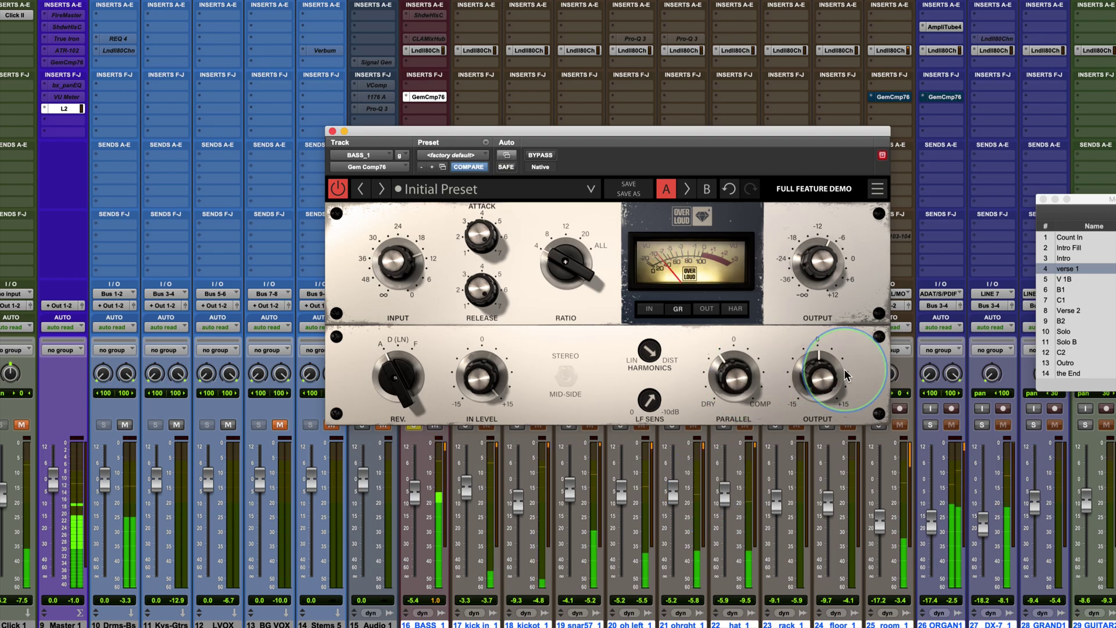
left_click_drag(814, 383, 814, 385)
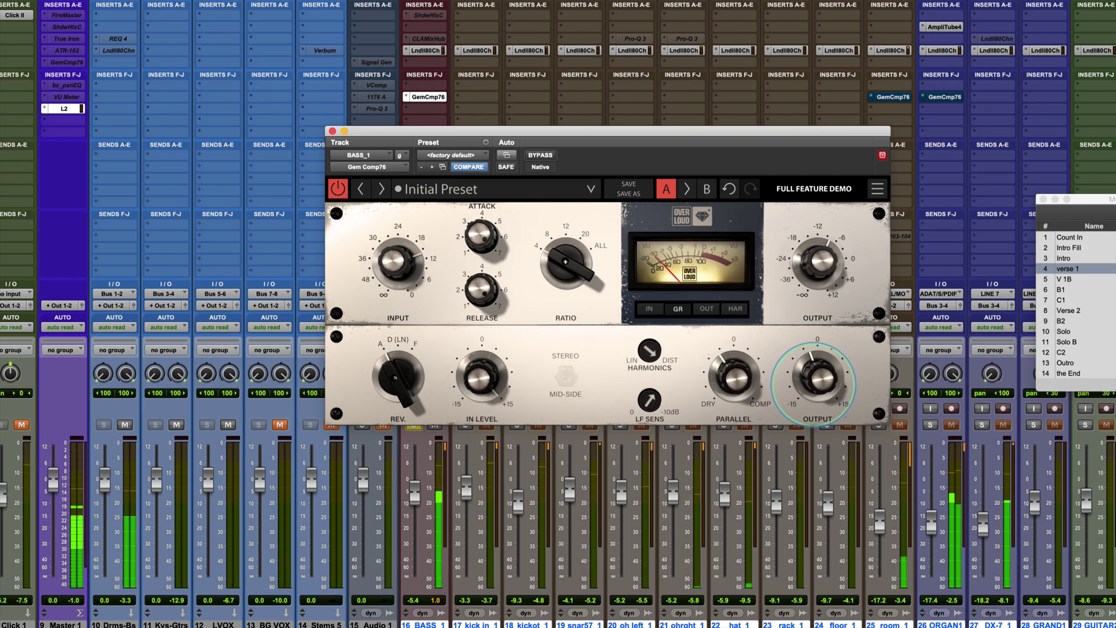
- Compare the bypassed bass with the DIST harmonics setting, leaving the compressor engaged
left_click(540, 156)
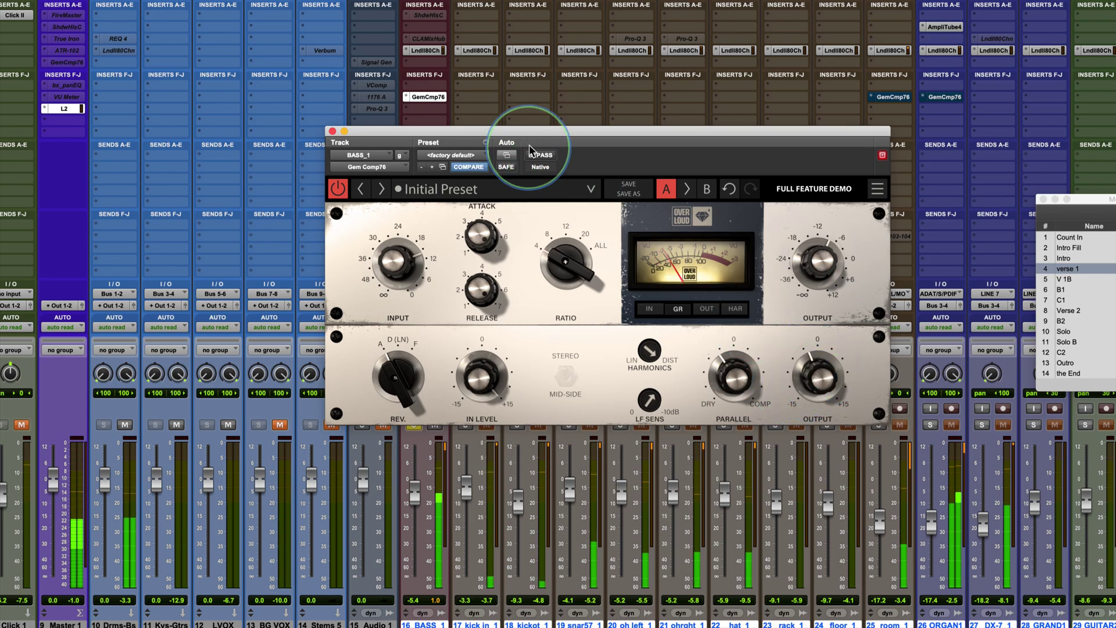
left_click(541, 156)
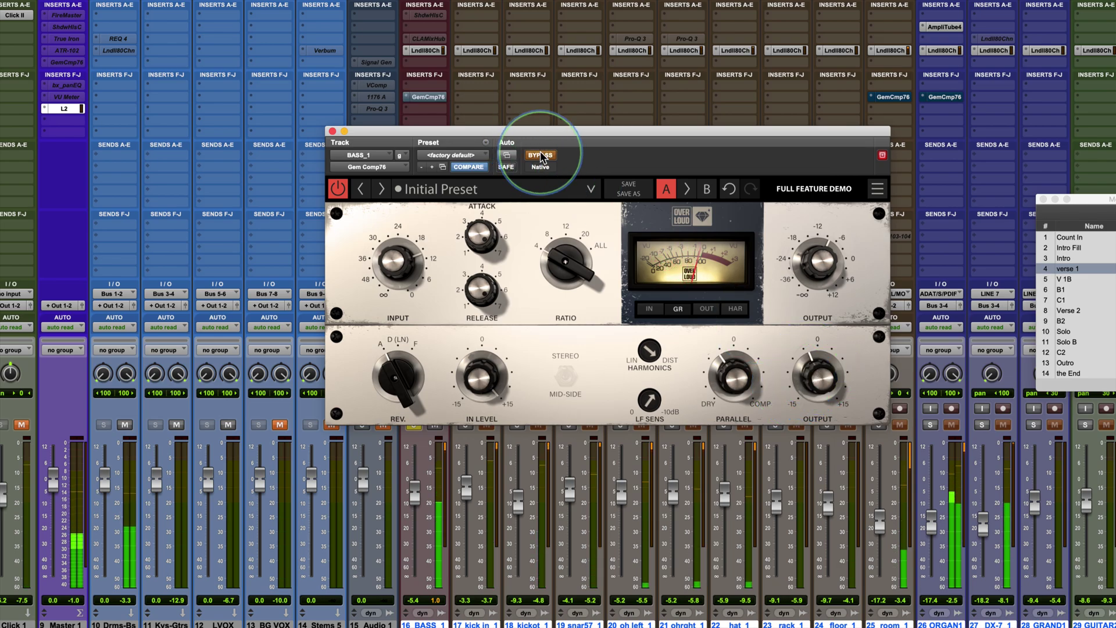
left_click(540, 156)
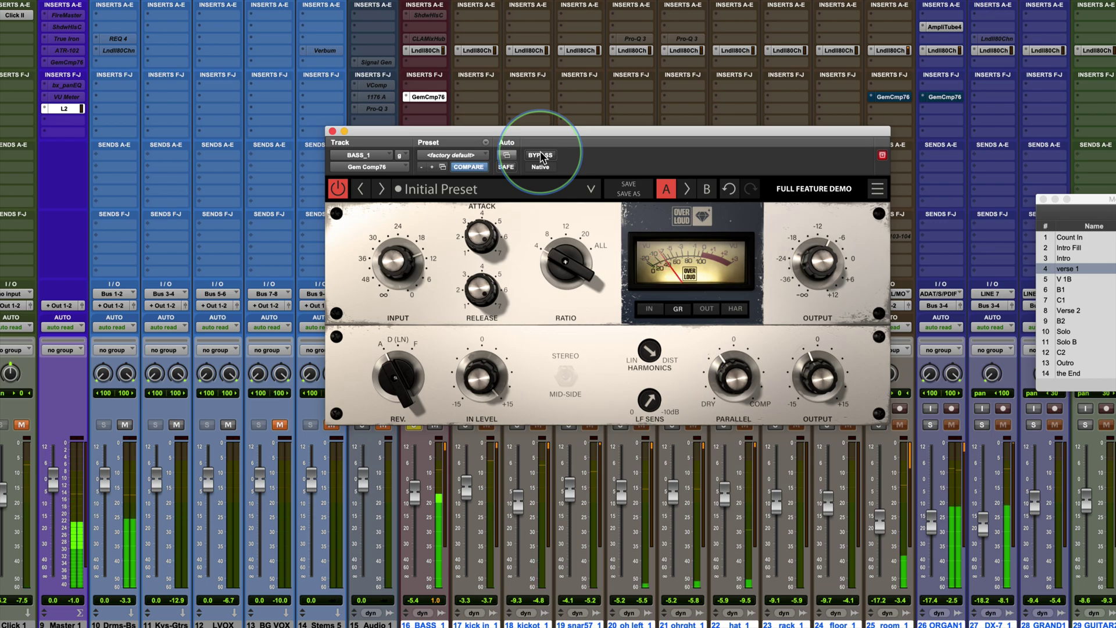
- Recheck the bass with the compressor bypassed and engaged, and fine-tune the compressor's final output level
left_click(540, 155)
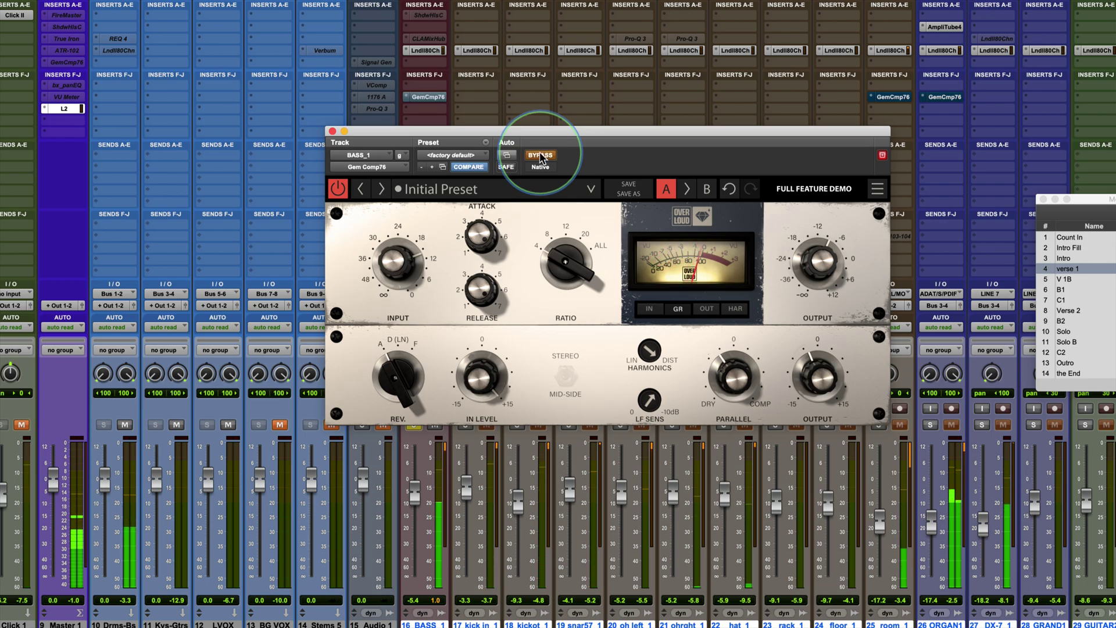
left_click(540, 156)
left_click(816, 375)
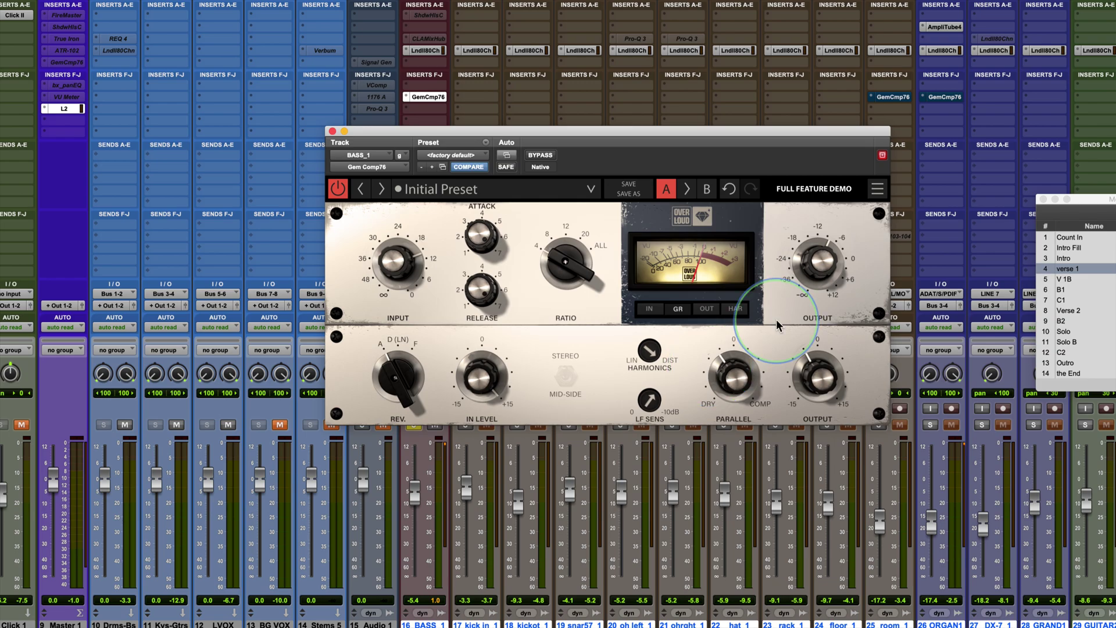
- Open the Gem Comp76 on the room_1 track, solo the track and engage the compressor
left_click(893, 97)
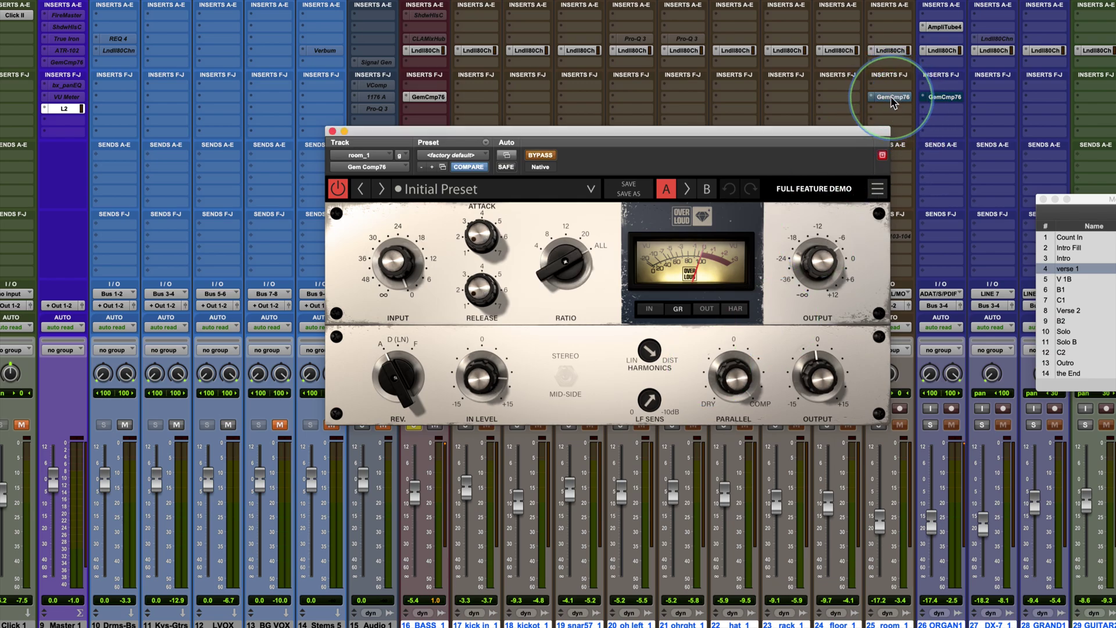
left_click(879, 425)
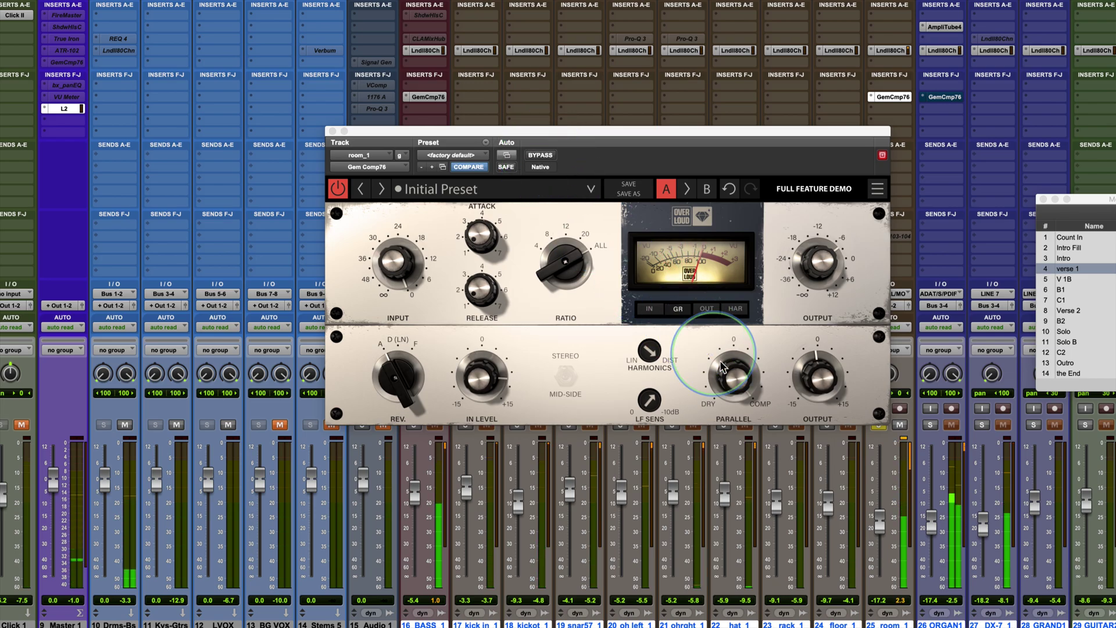
left_click_drag(699, 119, 695, 113)
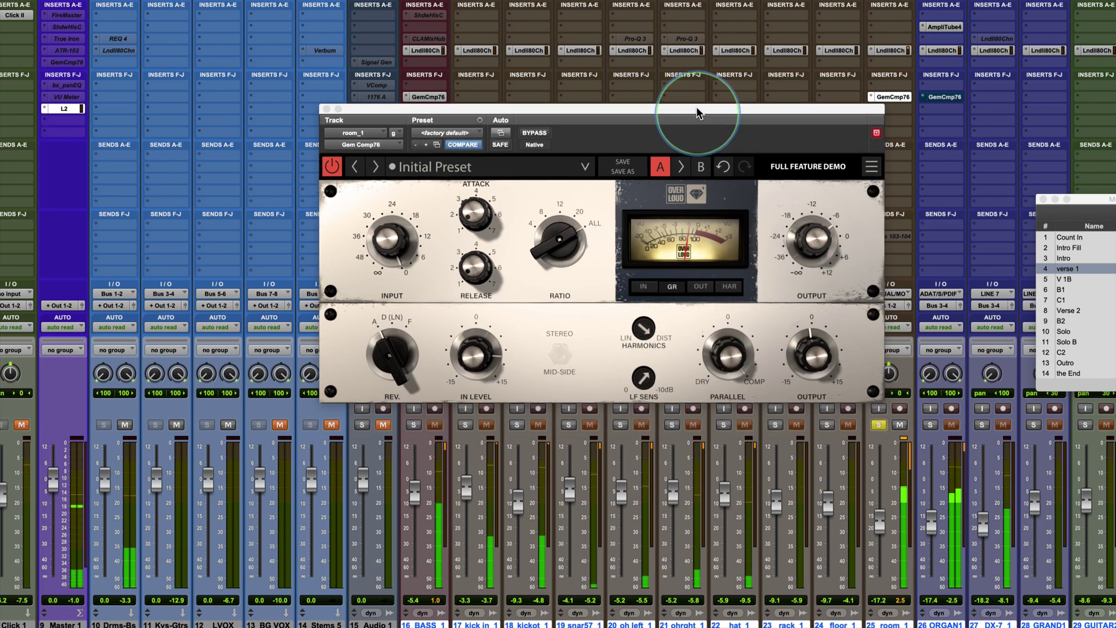
left_click(806, 342)
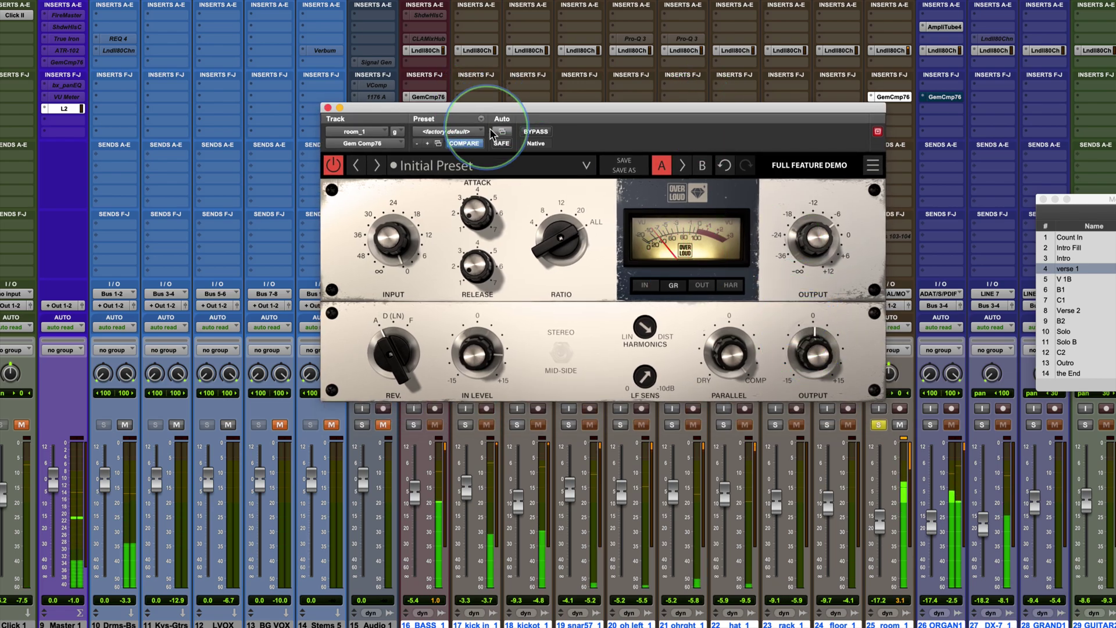
- Compare the soloed room track with and without compression, raising its fader to -10.7 dB and leaving the compressor engaged
left_click(537, 133)
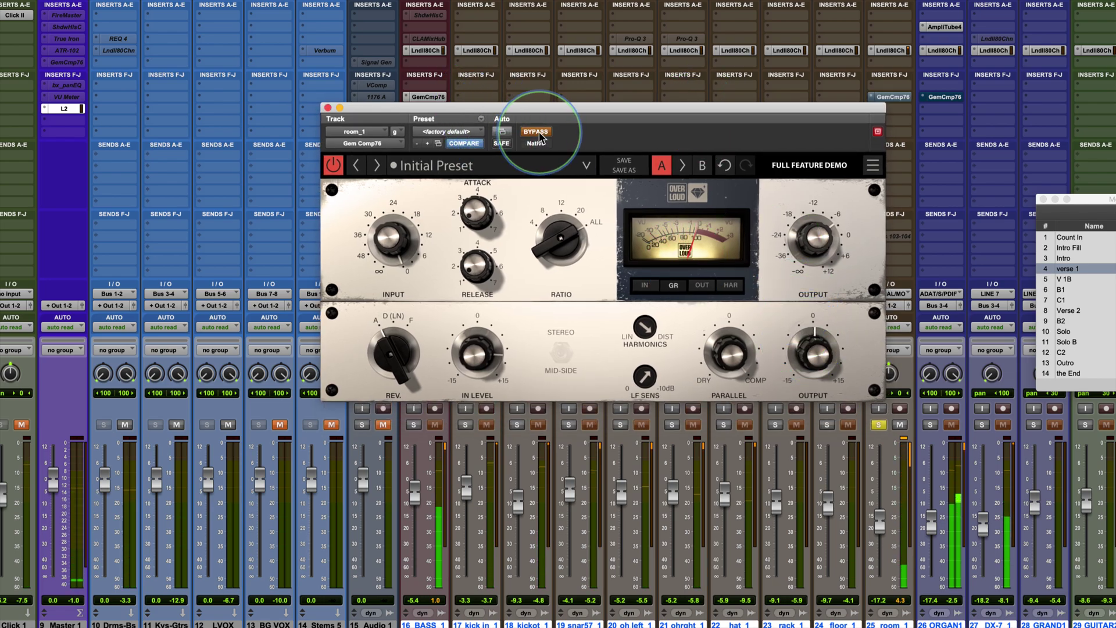
left_click(538, 134)
left_click_drag(880, 526, 882, 515)
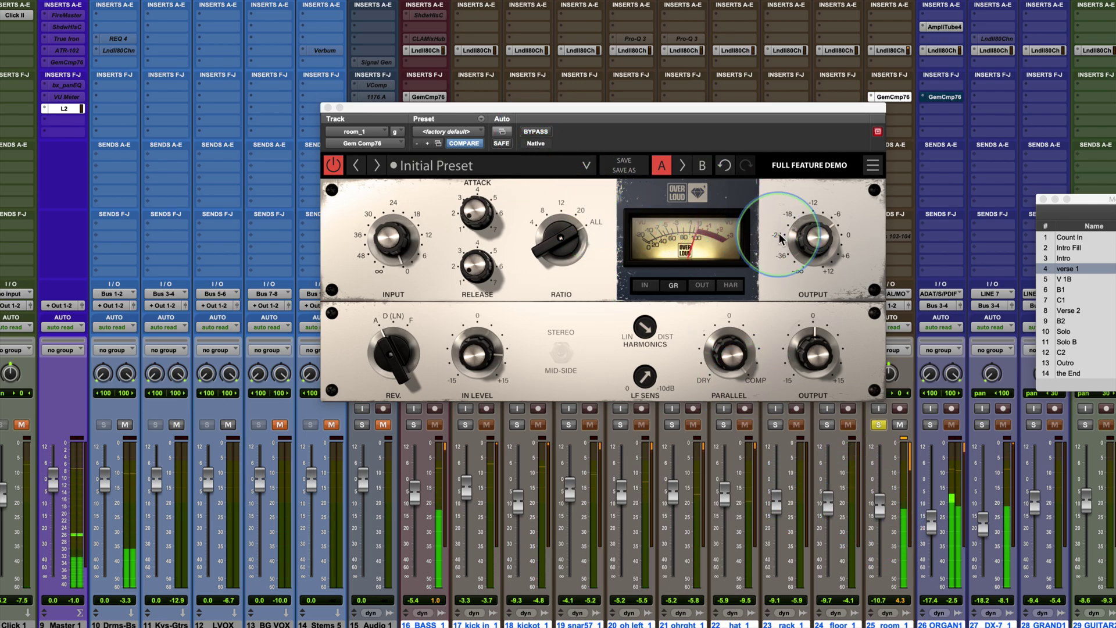
left_click(814, 239)
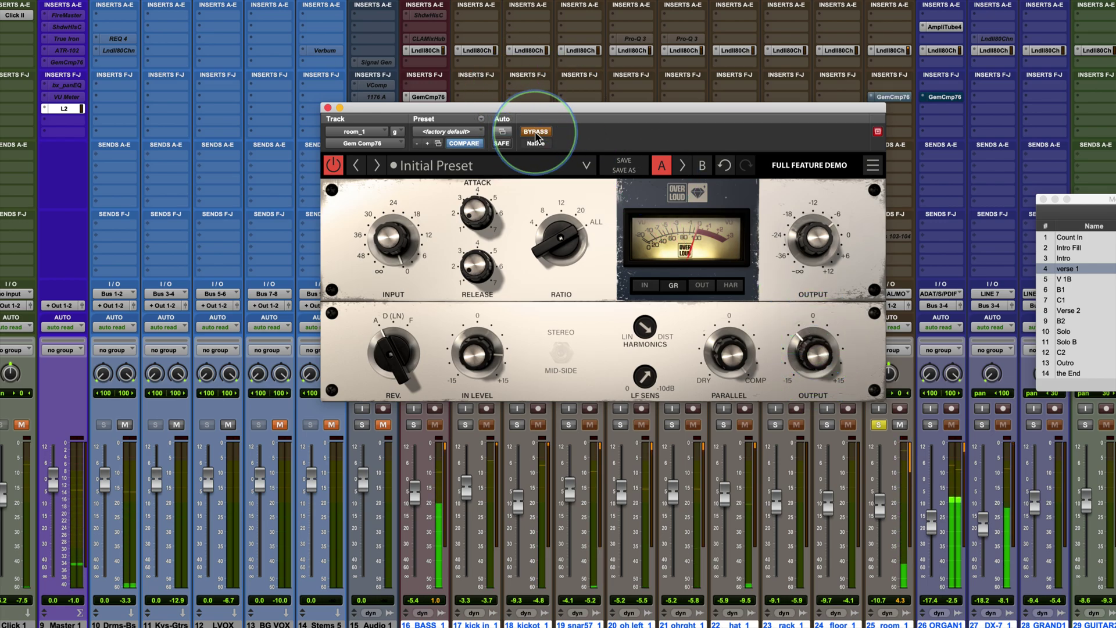
left_click(536, 132)
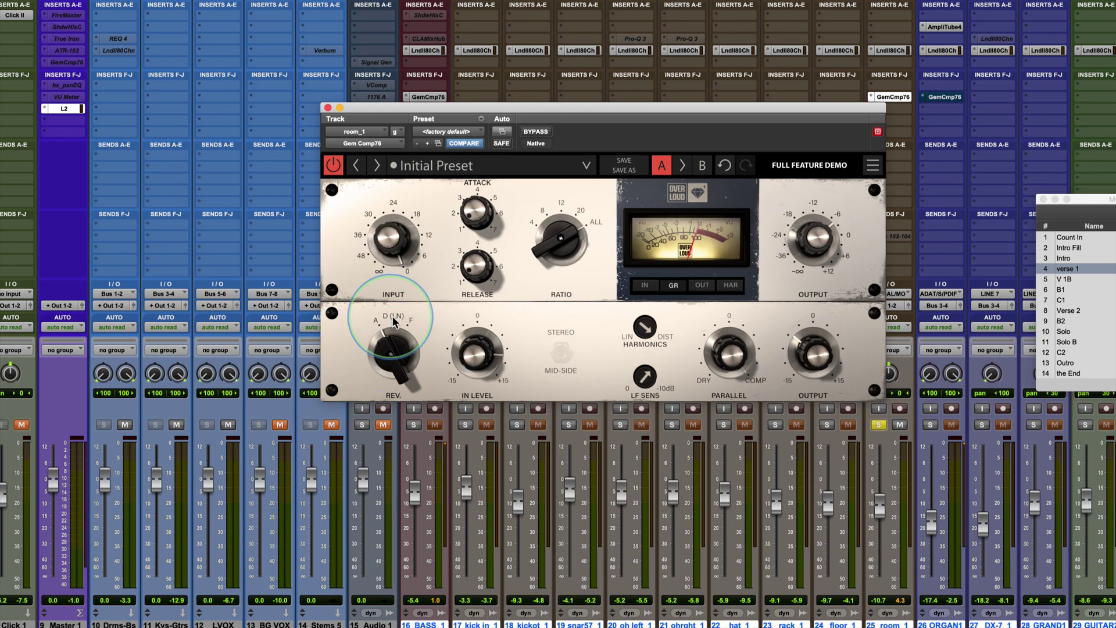
- Play the room track, switch its compressor to revision D (LN) and try the parallel dry/compressed blend
key("space")
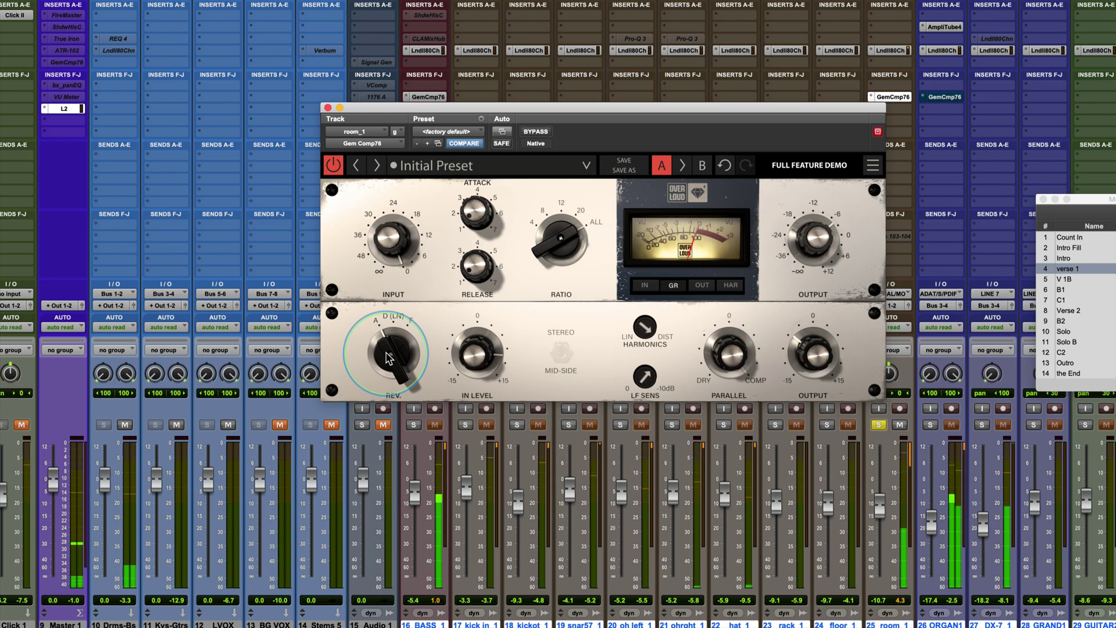
left_click(388, 357)
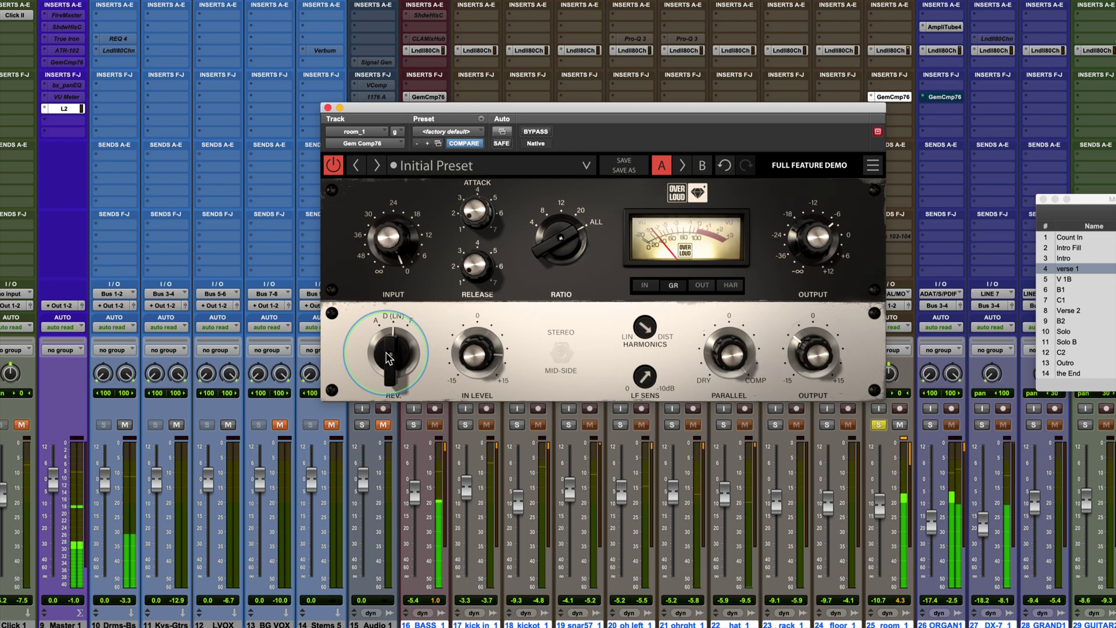
mouse_move(388, 358)
left_mouse_down()
mouse_move(369, 305)
mouse_move(389, 362)
left_mouse_up()
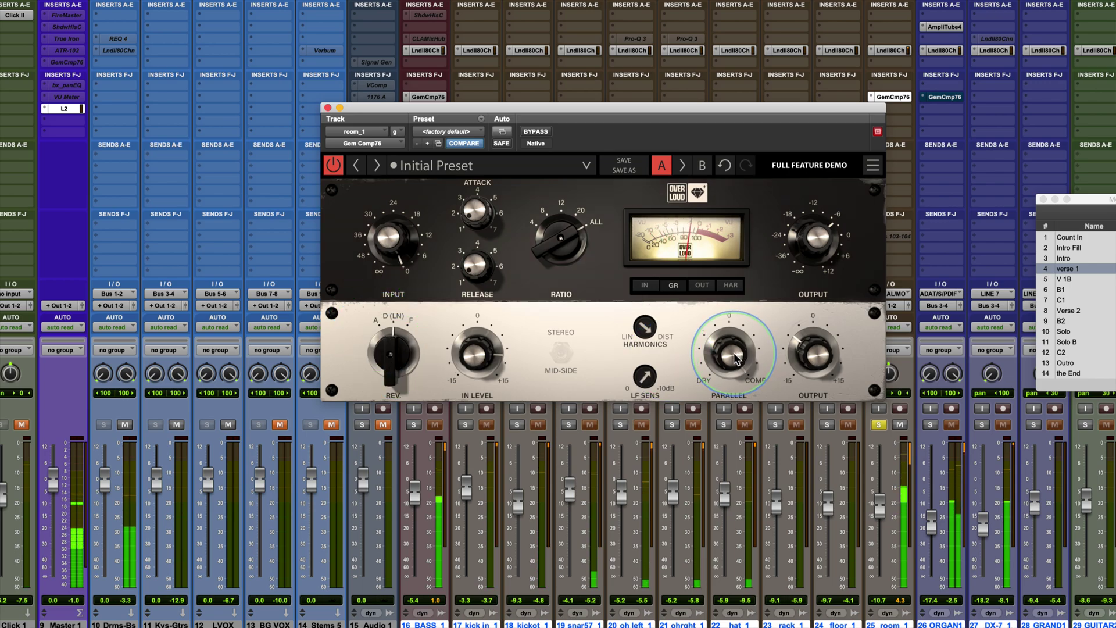
left_click_drag(737, 359, 728, 357)
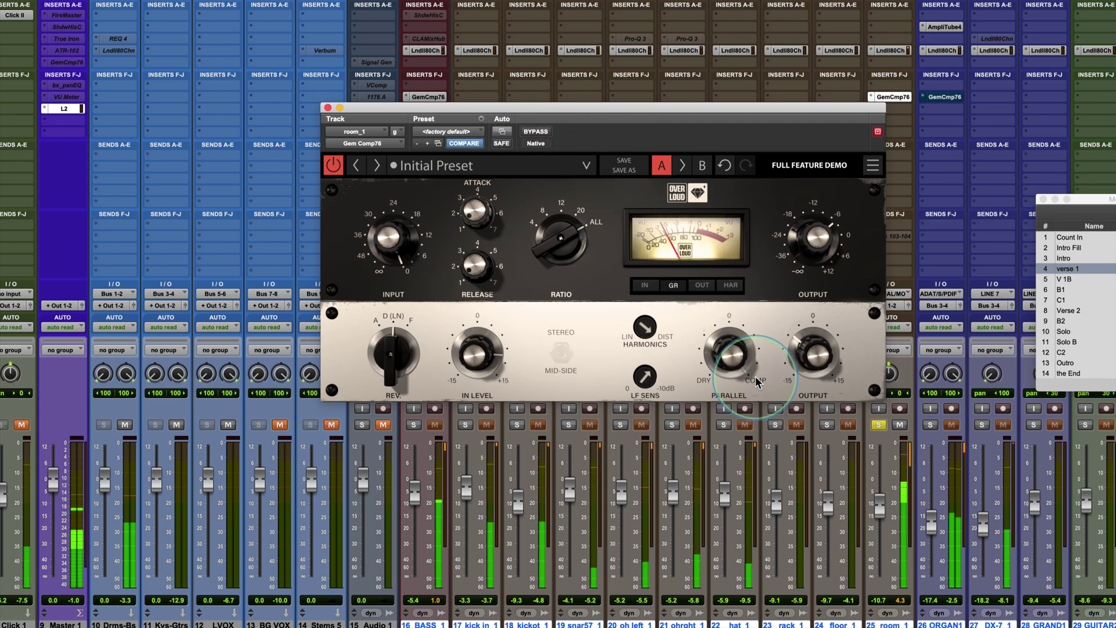
- Unsolo the room track, mute the LVOX and Kys-Gtrs buses, and lower the room fader to -15.8 dB in the mix
left_click_drag(877, 514, 881, 518)
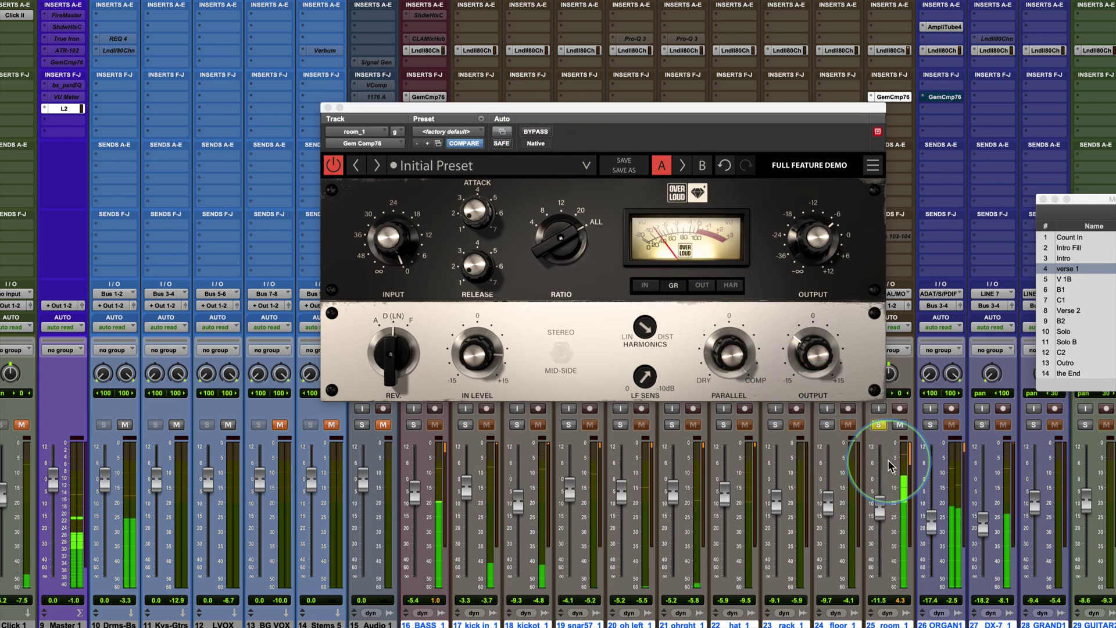
left_click(878, 425)
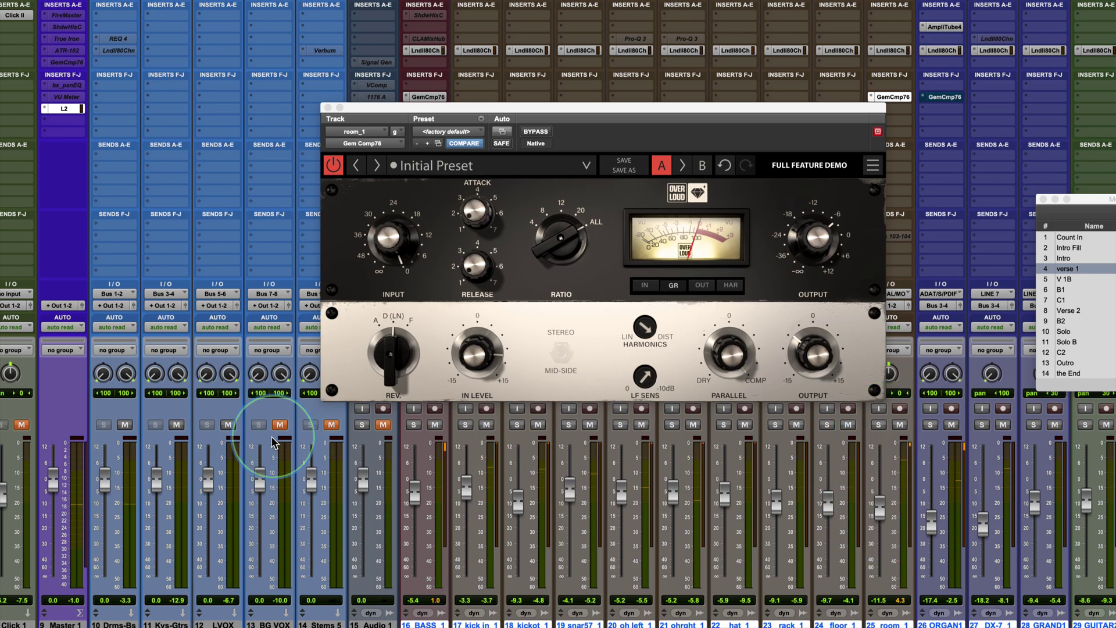
left_click(228, 425)
left_click(175, 425)
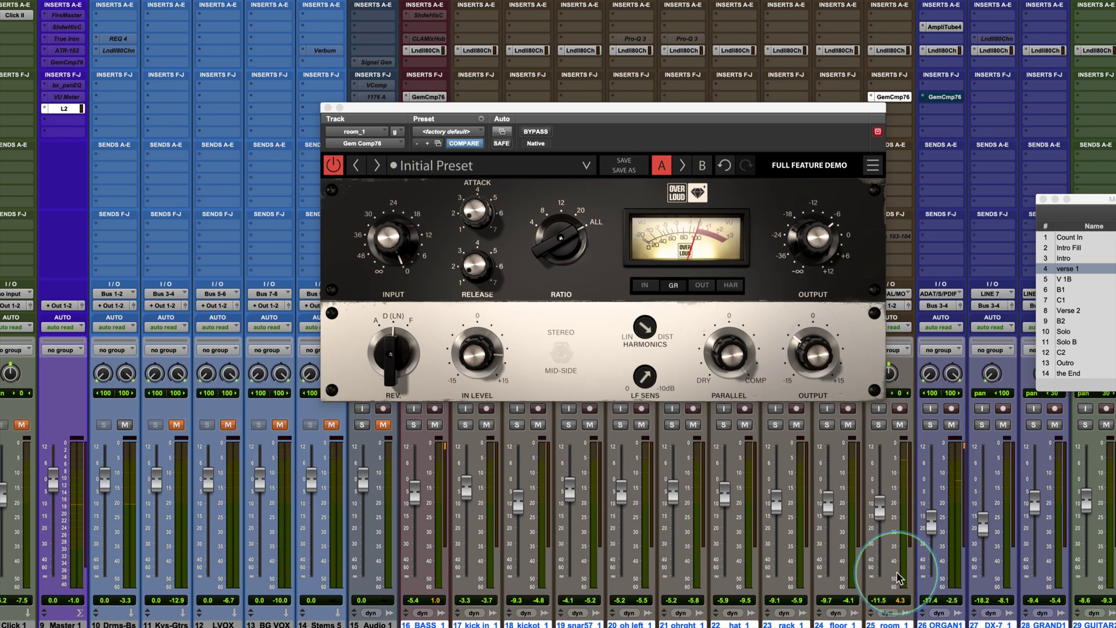
left_click_drag(880, 514, 874, 524)
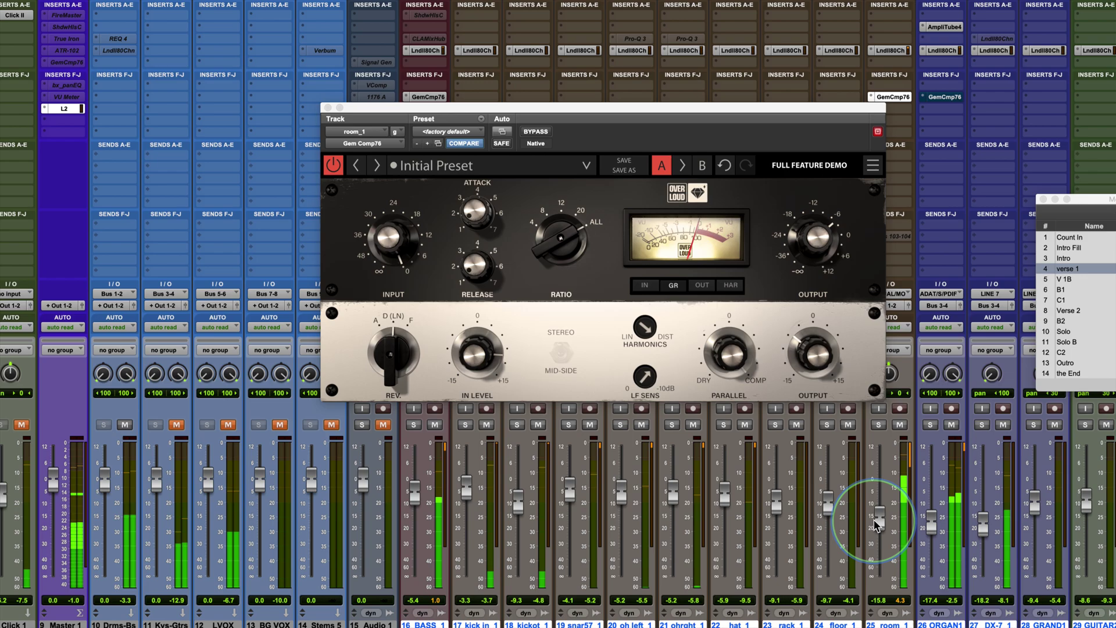
- Compare the room compressor against bypass in the mix, set the room fader to -16.1 dB and close the plug-in
left_click(538, 132)
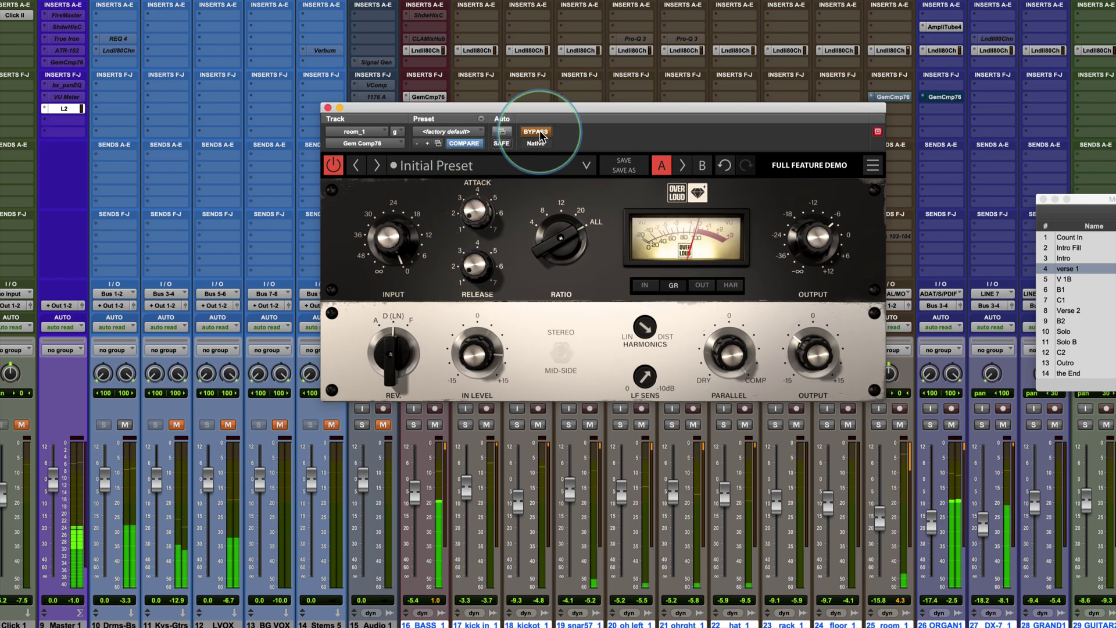
left_click_drag(878, 521, 881, 529)
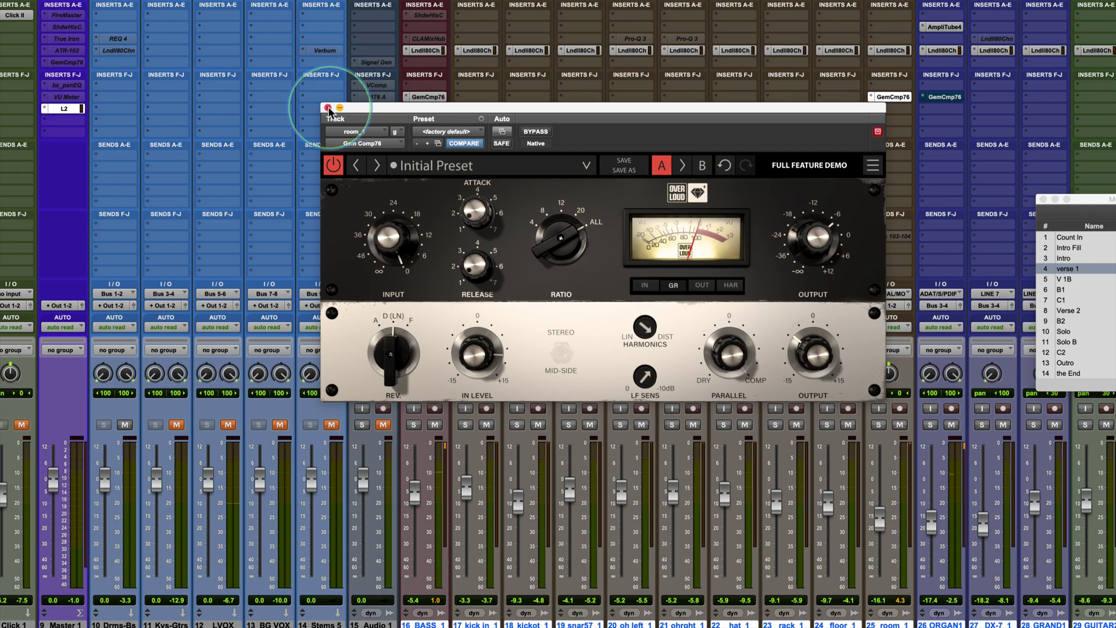
left_click(327, 107)
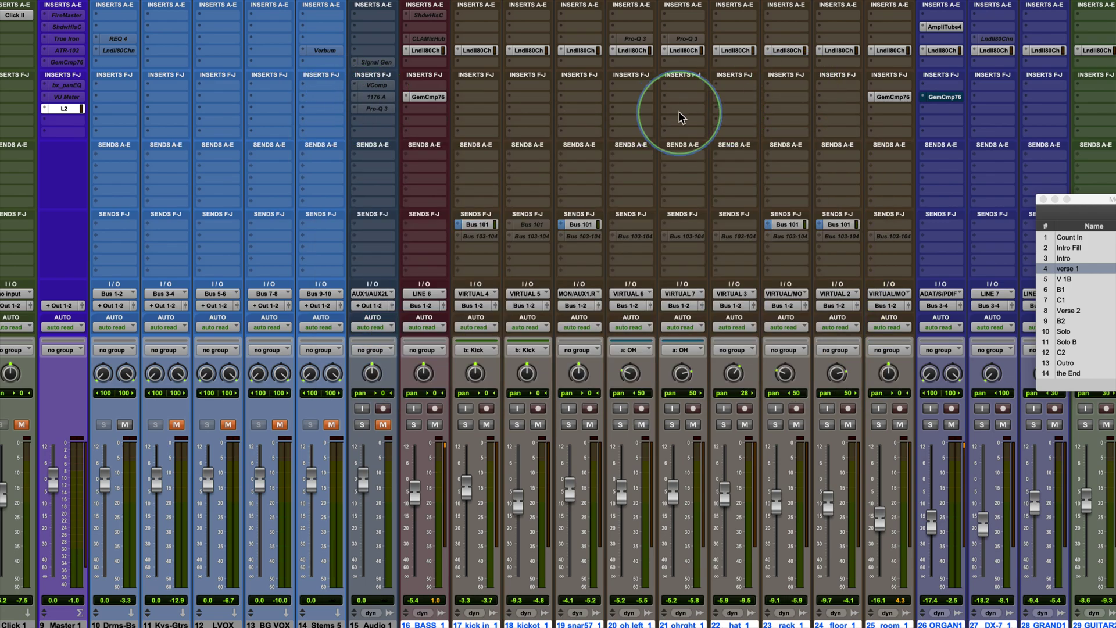
- Open the Gem Comp76 on the LEAD VOX_1 track and move its window clear of the vocal channel
scroll(680, 116, "right", 10)
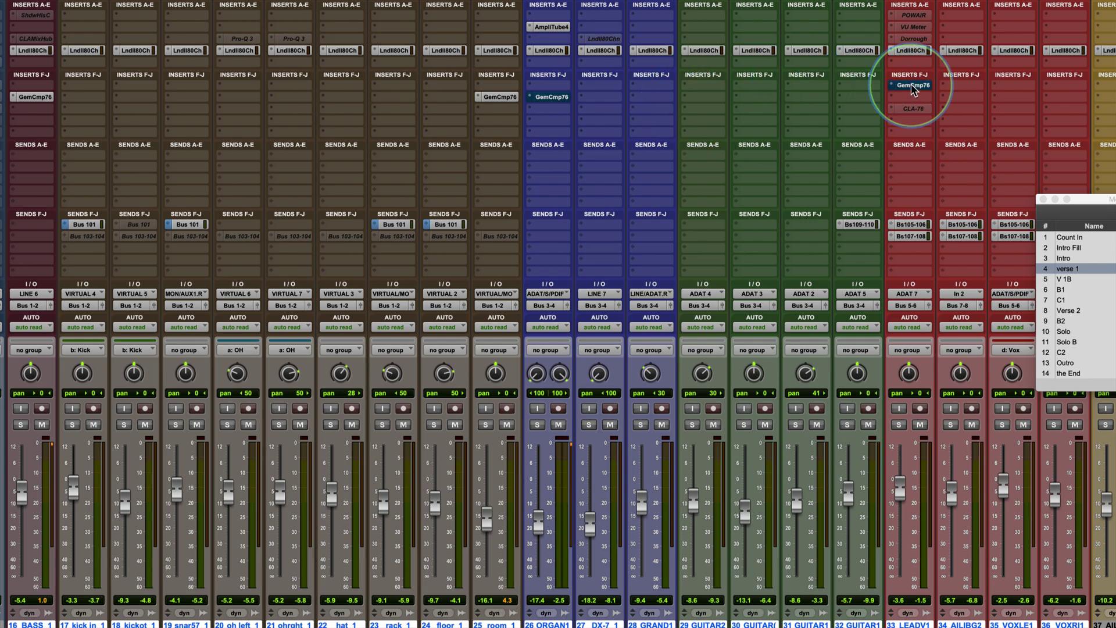
left_click(911, 86)
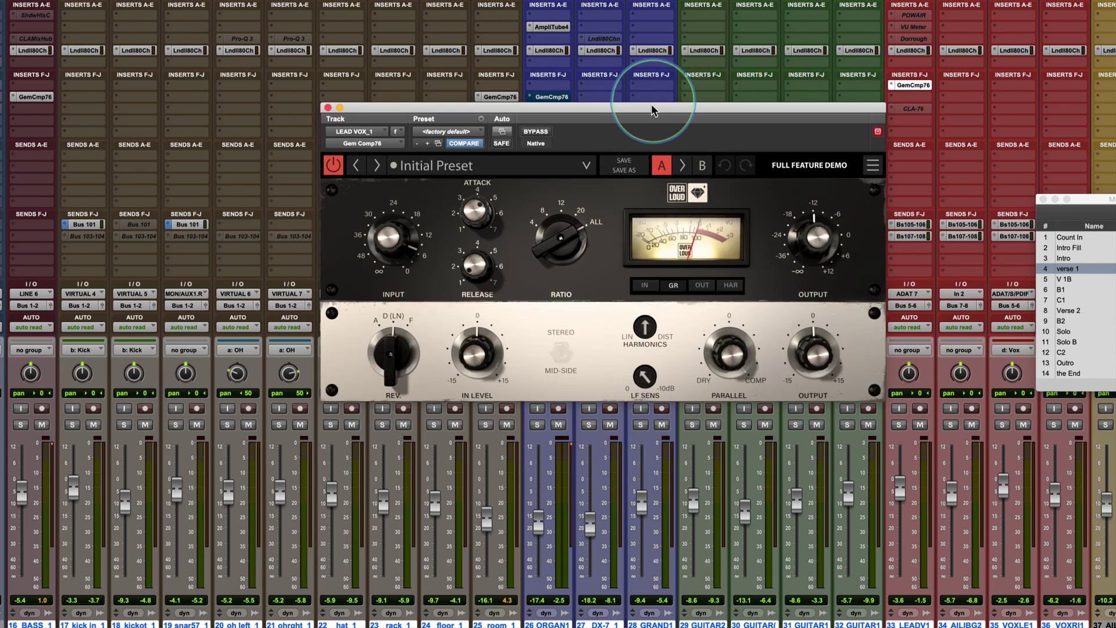
left_click_drag(651, 103, 551, 98)
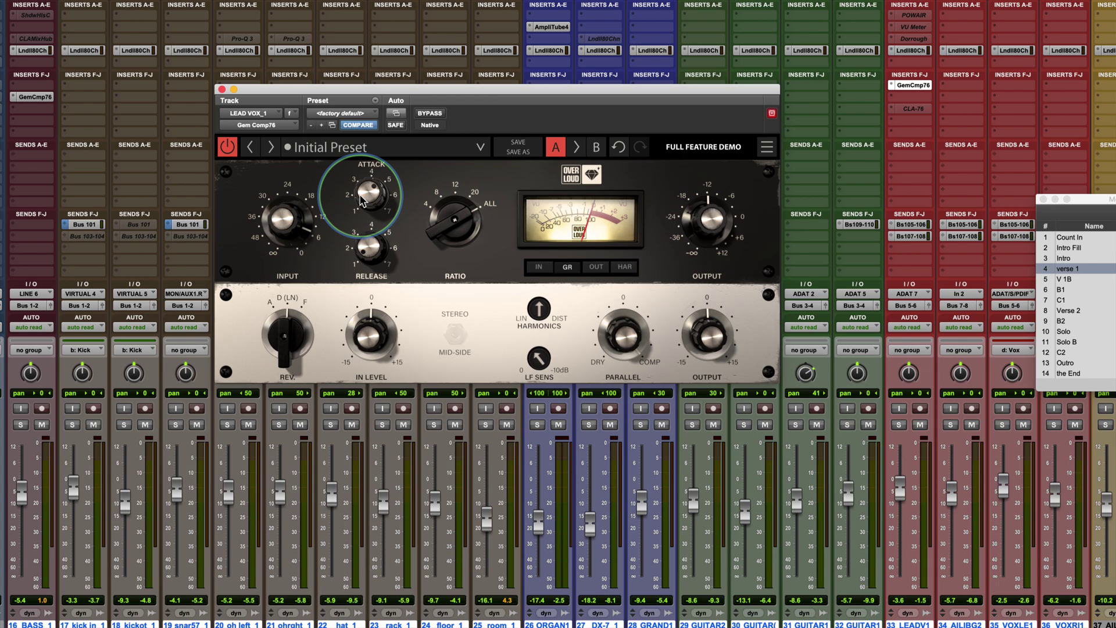
- Solo the LEAD VOX_1 track and unmute the LVOX bus to play the lead vocal
left_click(899, 425)
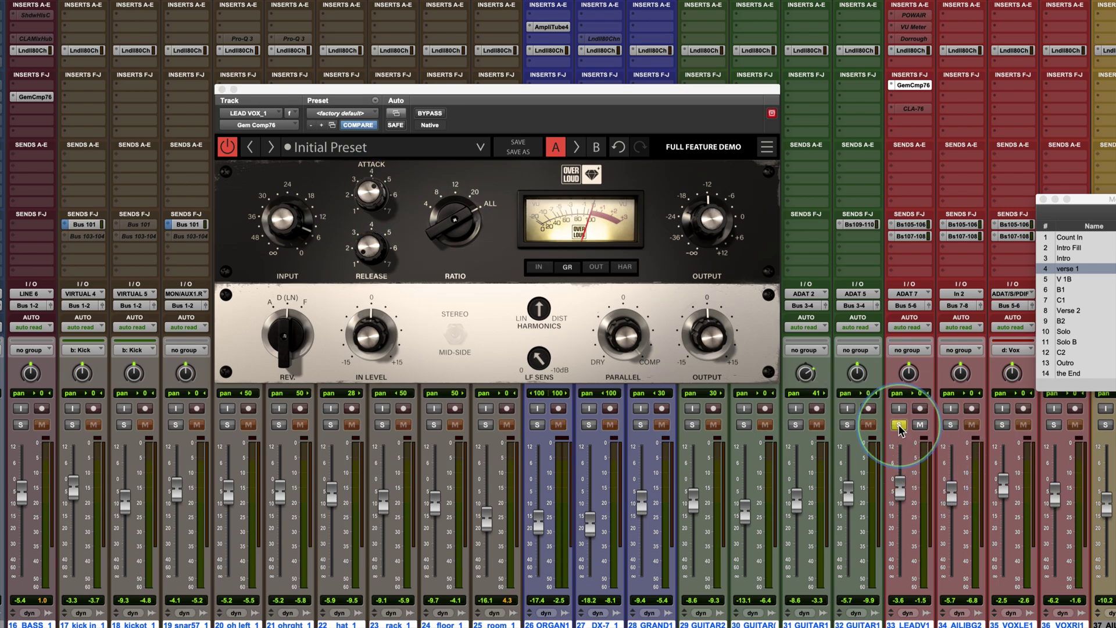
scroll(412, 608, "left", 8)
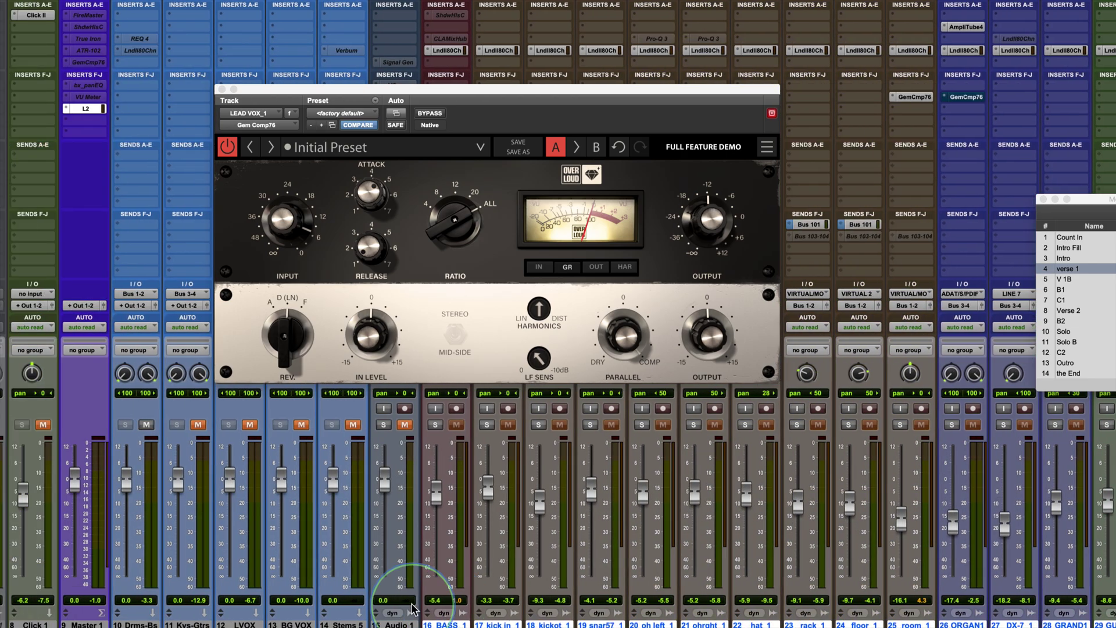
scroll(411, 609, "left", 4)
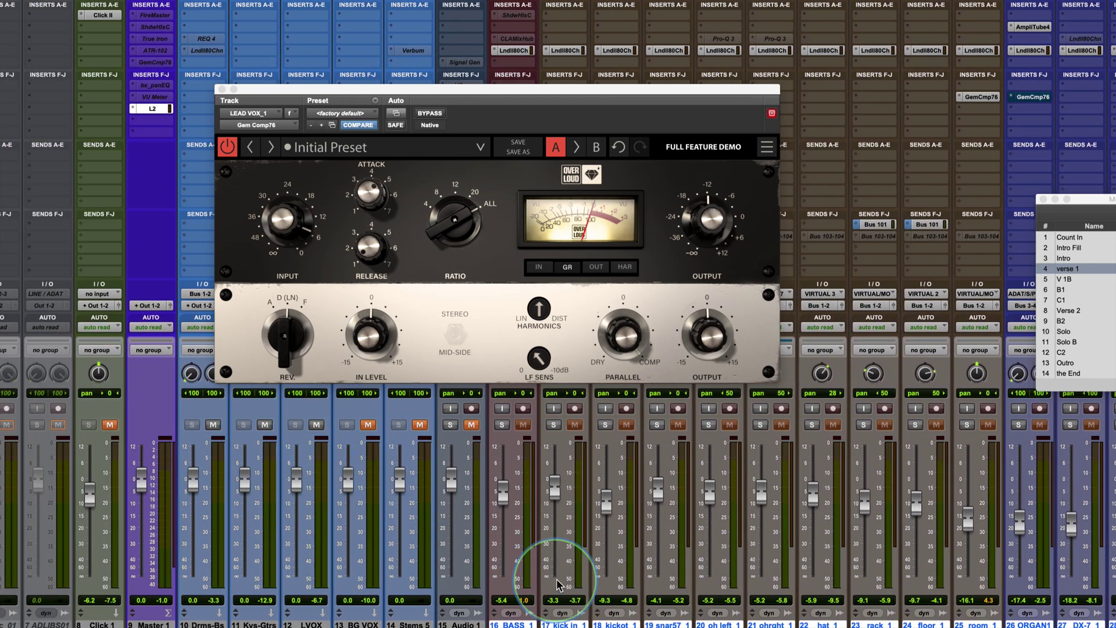
scroll(557, 583, "right", 20)
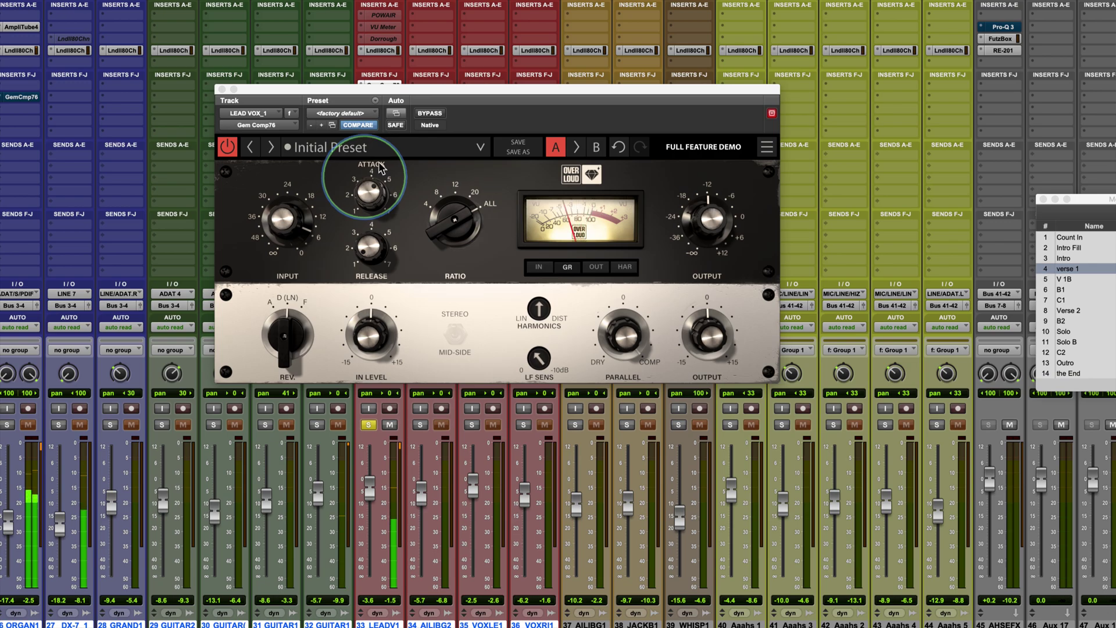
- Turn the lead vocal compressor's harmonics toward DIST and compare the vocal with and without bypass, leaving the compressor engaged
left_click(431, 113)
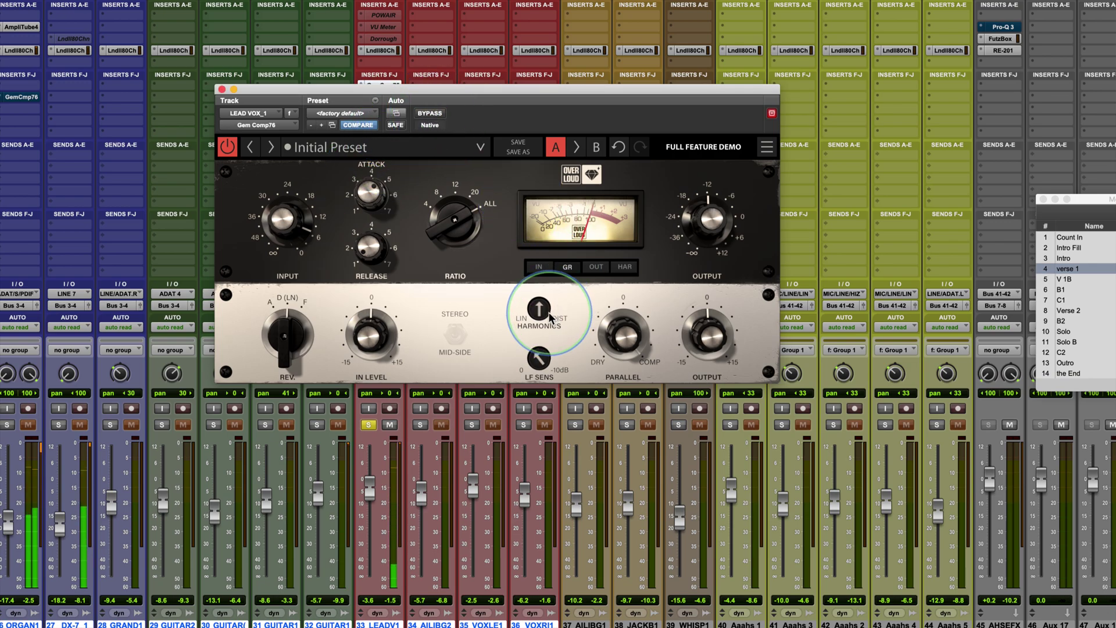
mouse_move(538, 308)
left_mouse_down()
mouse_move(539, 259)
mouse_move(539, 291)
left_mouse_up()
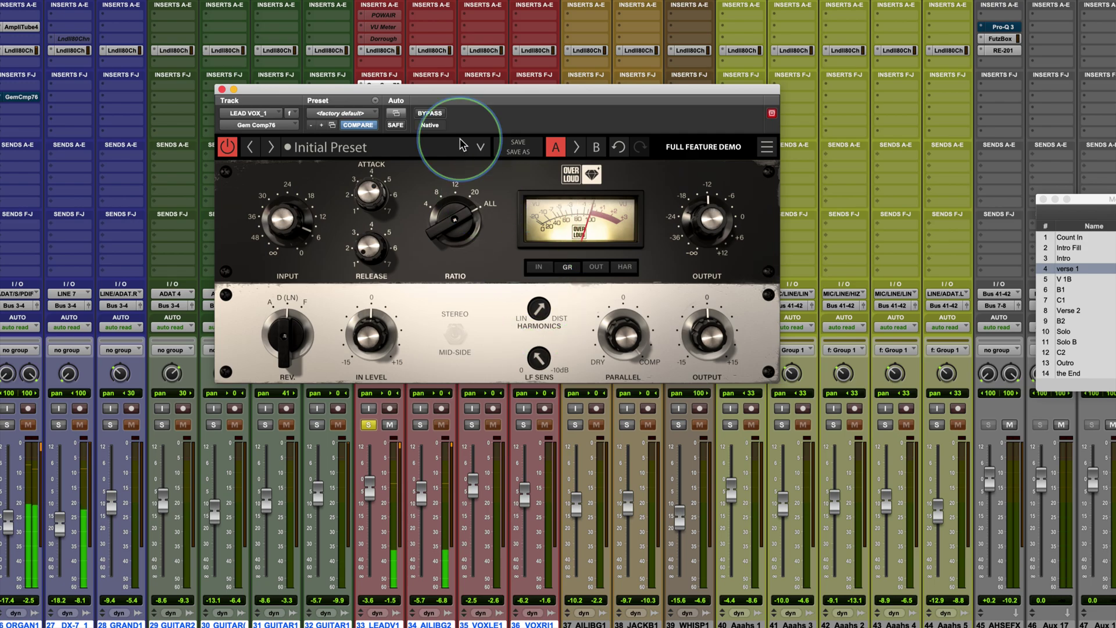
left_click(429, 114)
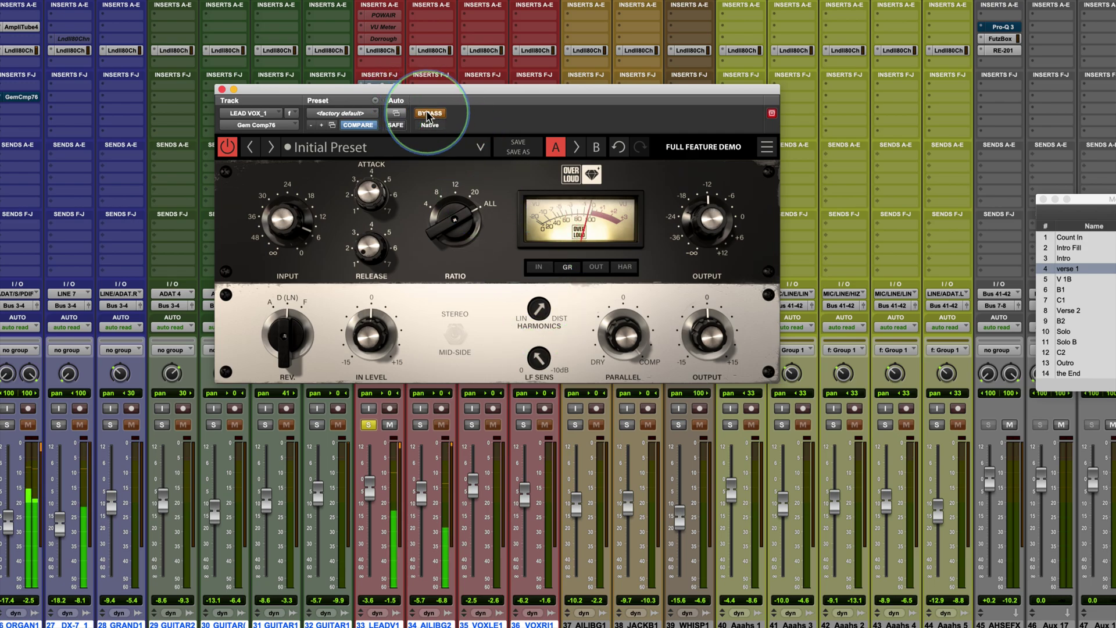
left_click(429, 114)
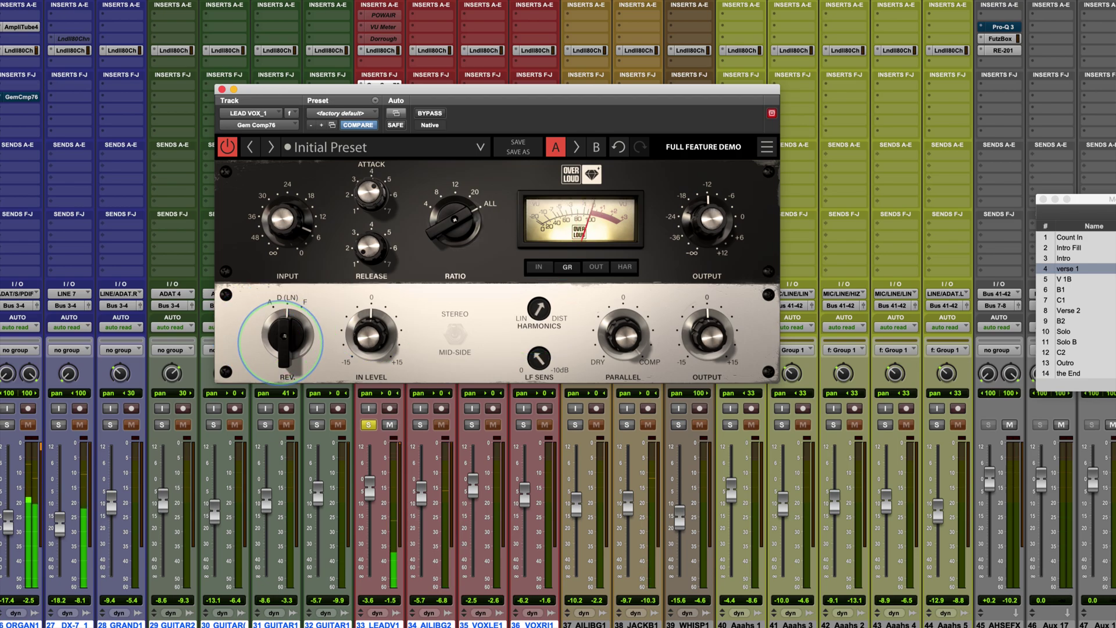
- Audition revisions A and F on the lead vocal compressor, leaving it on revision F
left_click(284, 334)
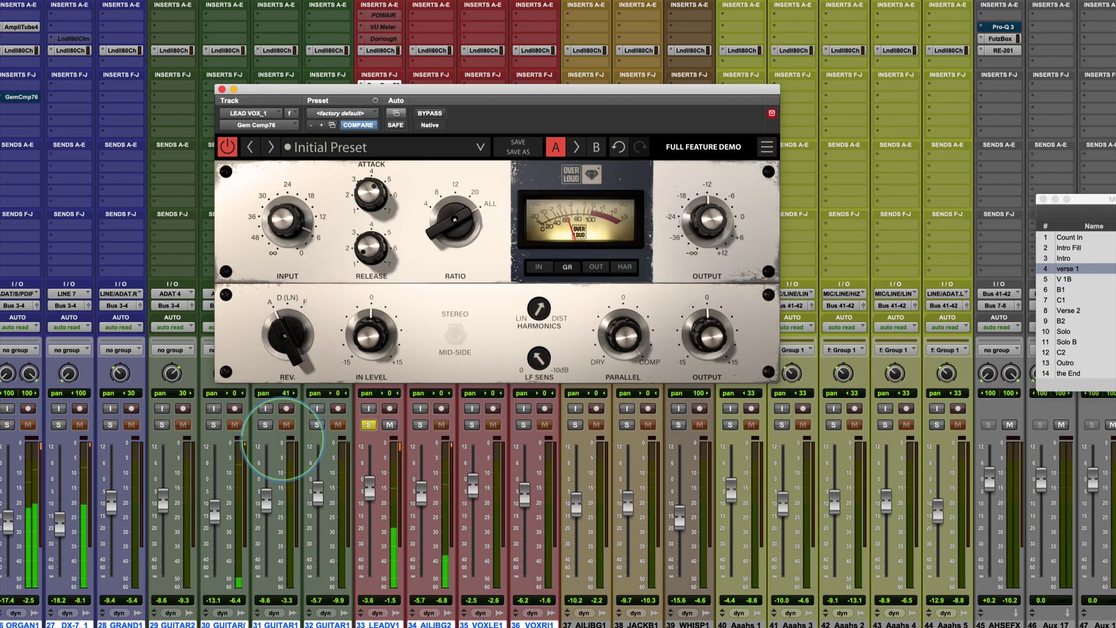
left_click(284, 335)
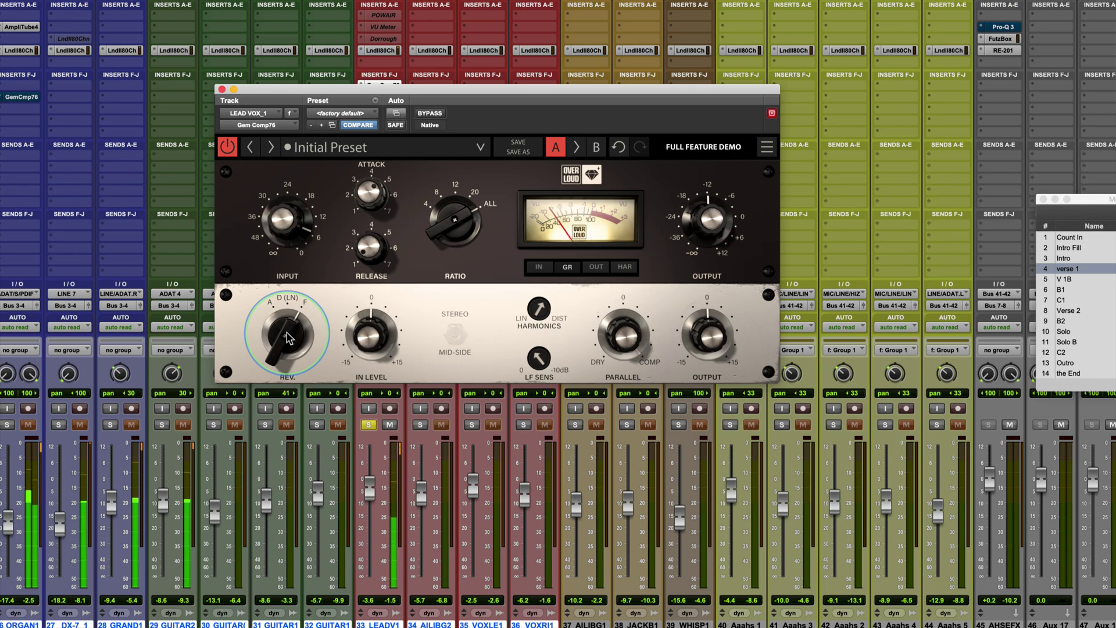
mouse_move(288, 338)
left_mouse_down()
mouse_move(274, 378)
mouse_move(286, 329)
mouse_move(289, 338)
left_mouse_up()
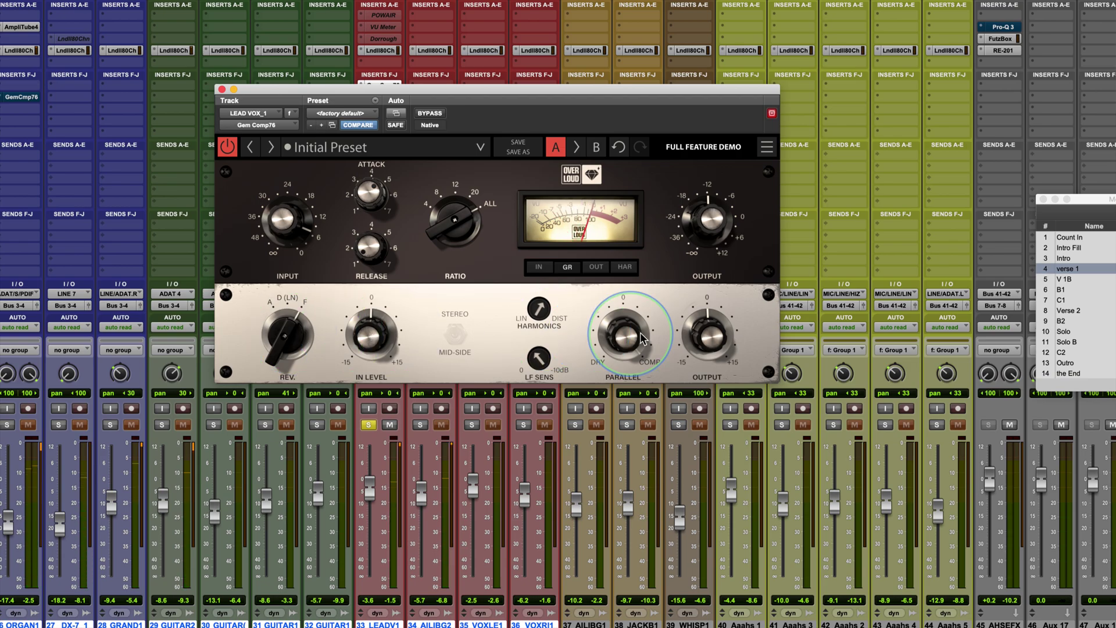
- Audition the lead vocal compressor with its harmonics pushed further toward DIST, finishing with the harmonics at the centre position
left_click_drag(459, 249, 465, 257)
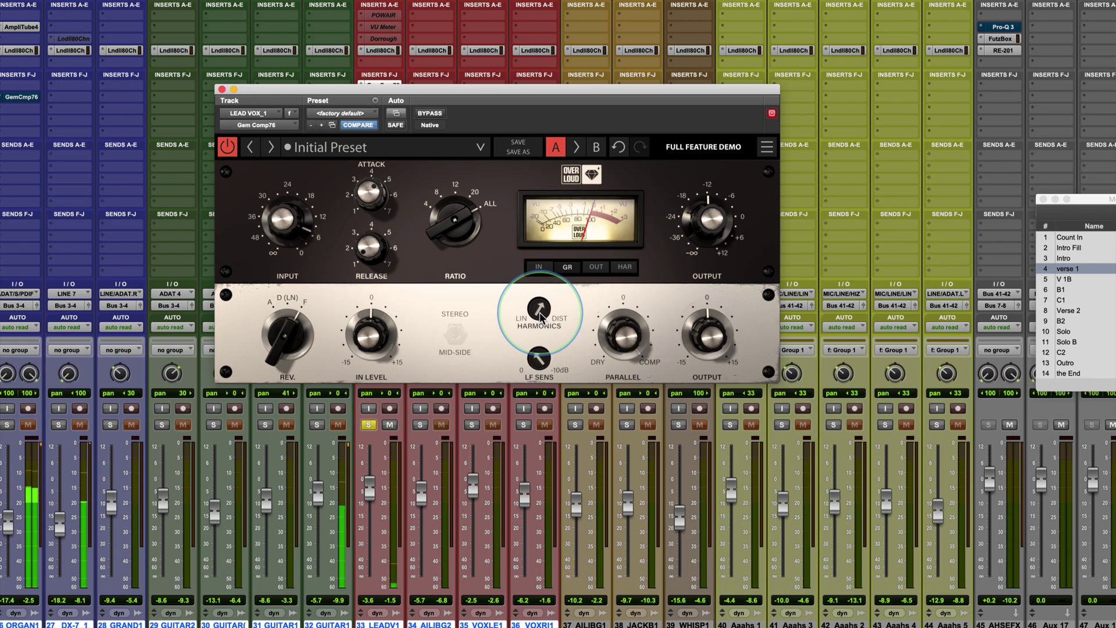
left_click_drag(540, 313, 530, 280)
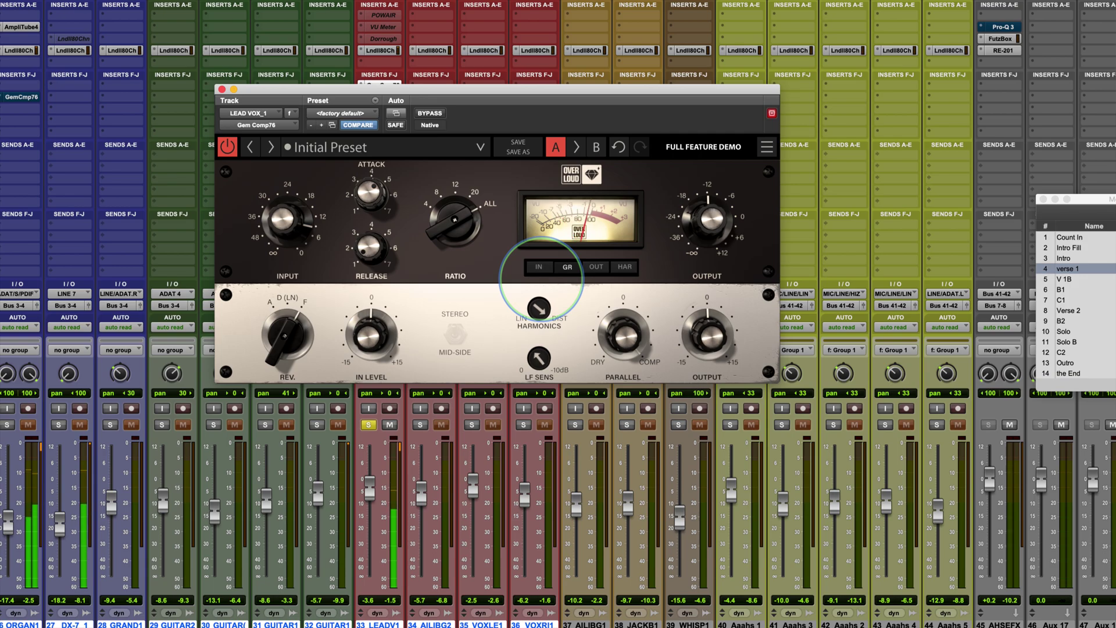
left_click_drag(539, 308, 551, 365)
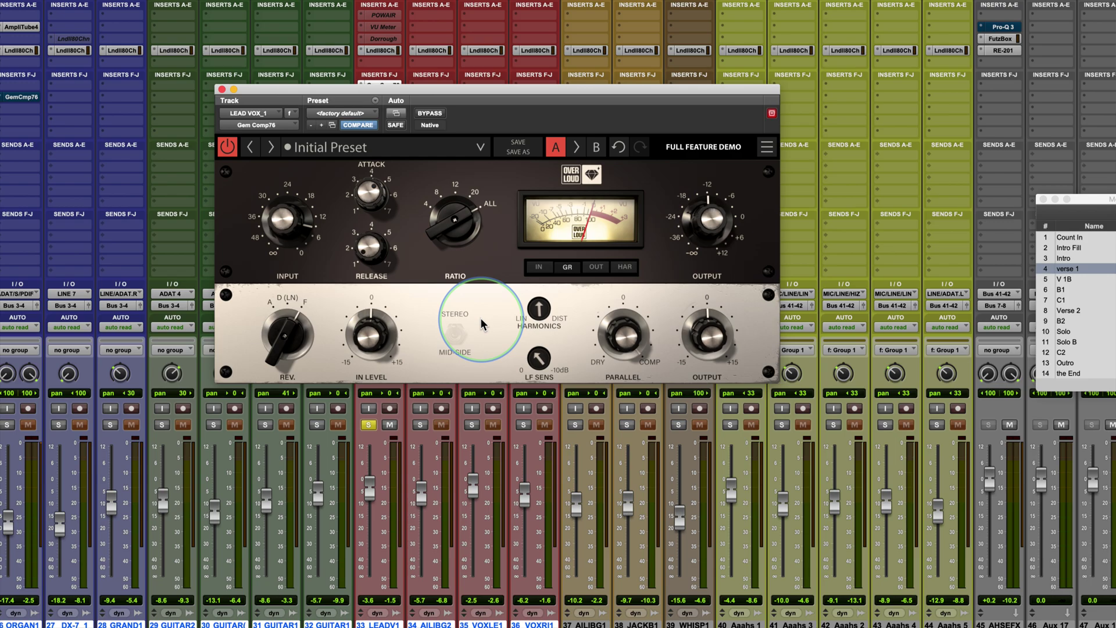
- Open the Gem Comp76 on the ORGAN_1 track, take it out of bypass and solo the organ
left_click_drag(551, 110, 889, 120)
scroll(422, 207, "left", 8)
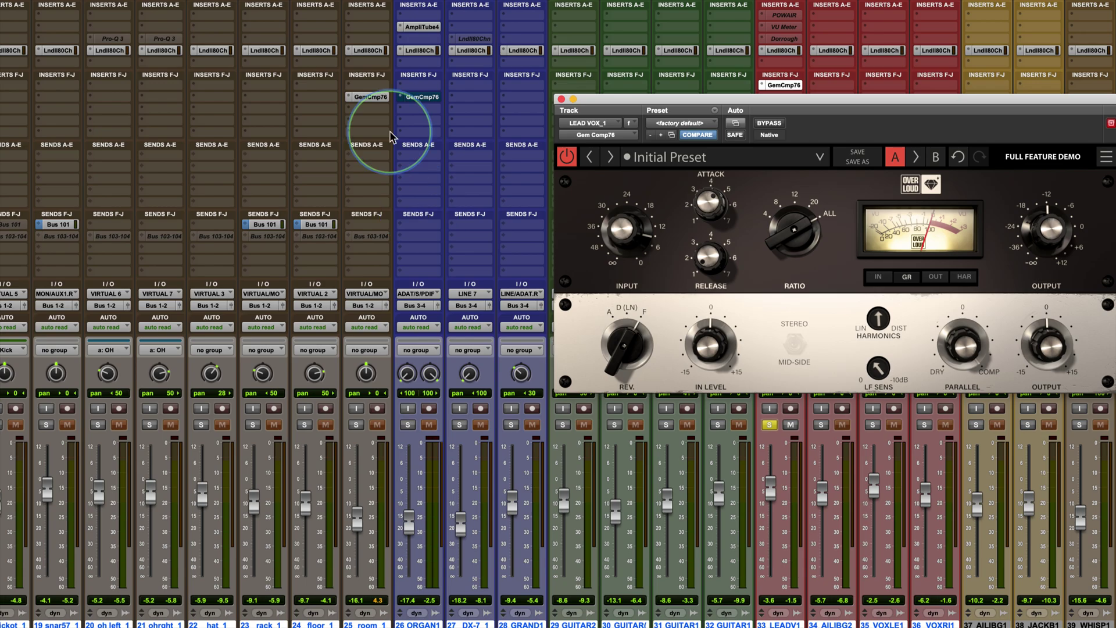
left_click_drag(416, 135, 422, 101)
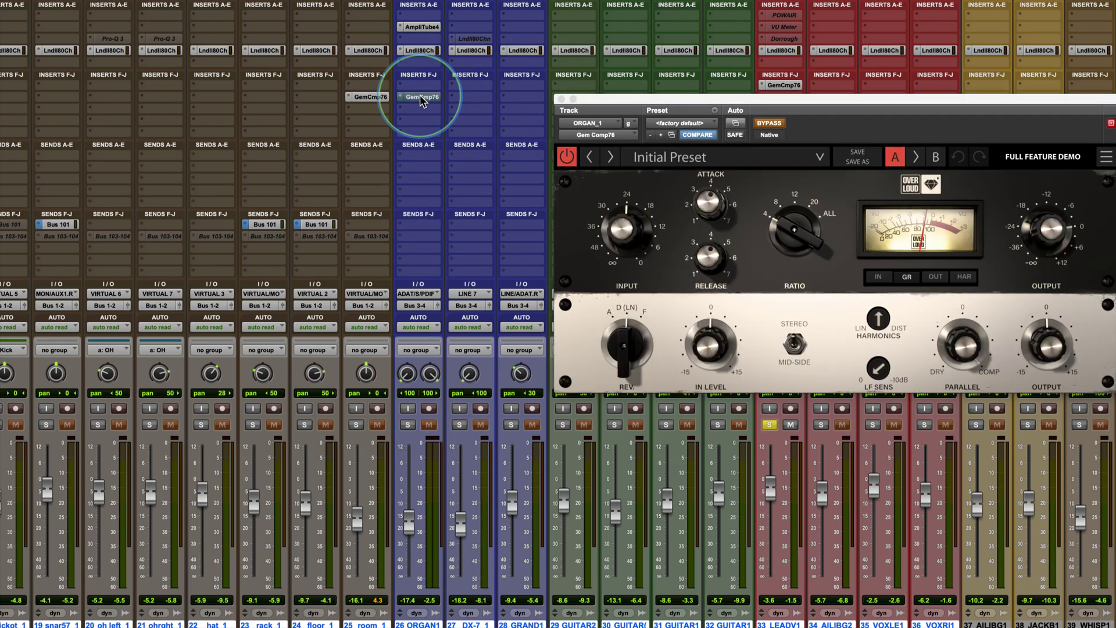
left_click_drag(709, 110, 656, 102)
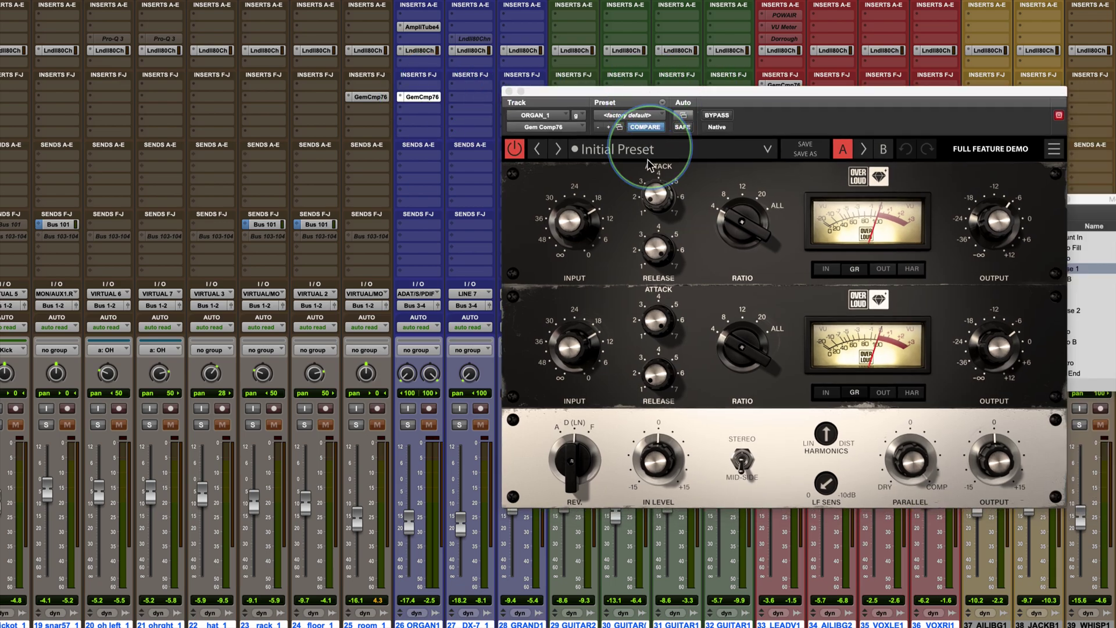
left_click(407, 426)
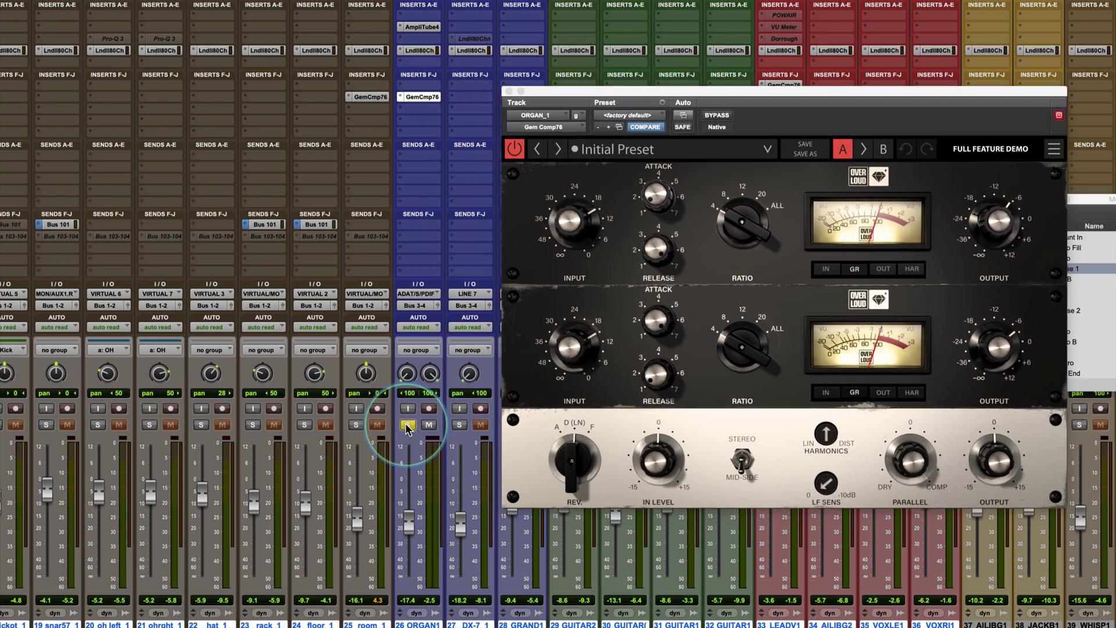
left_click_drag(756, 94, 566, 105)
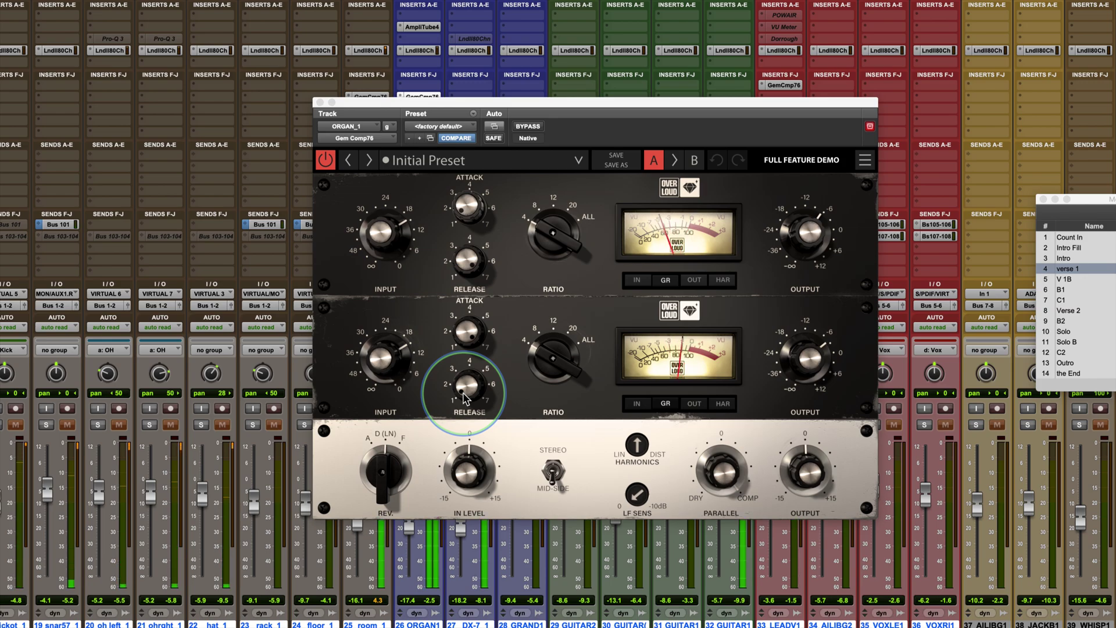
- Compare the organ with and without compression twice using bypass, leaving the compressor engaged
left_click(528, 127)
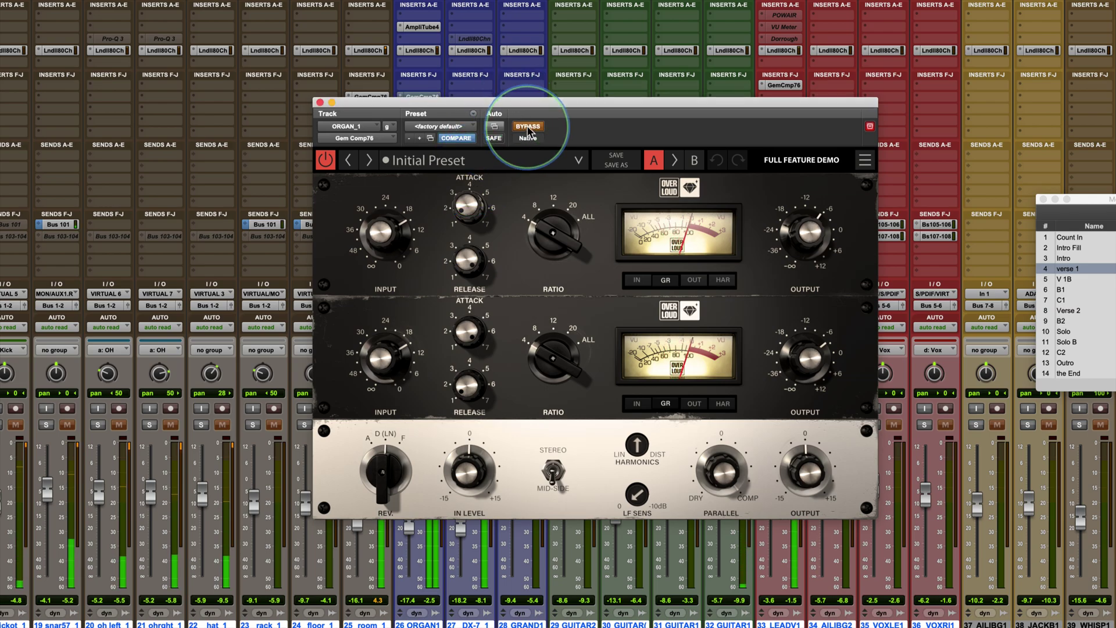
left_click(529, 129)
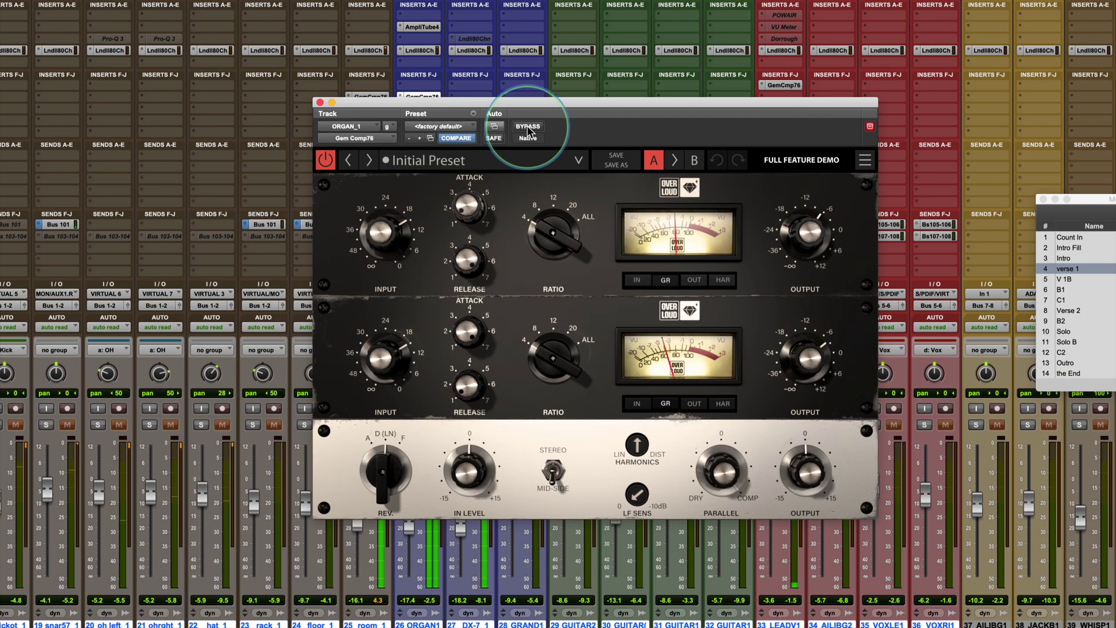
left_click(528, 129)
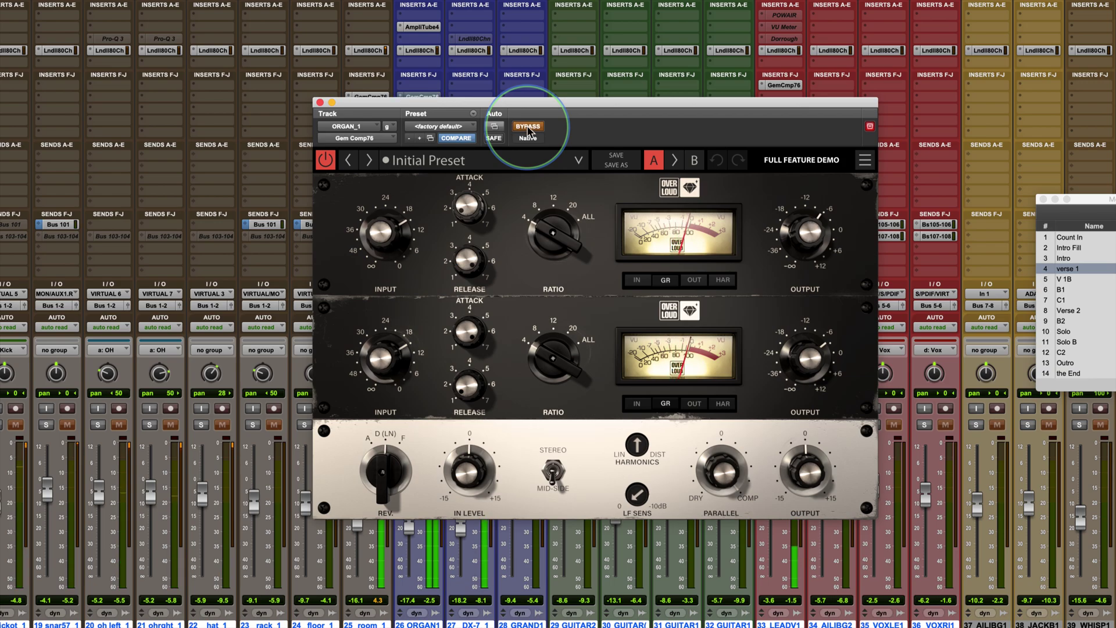
left_click(528, 129)
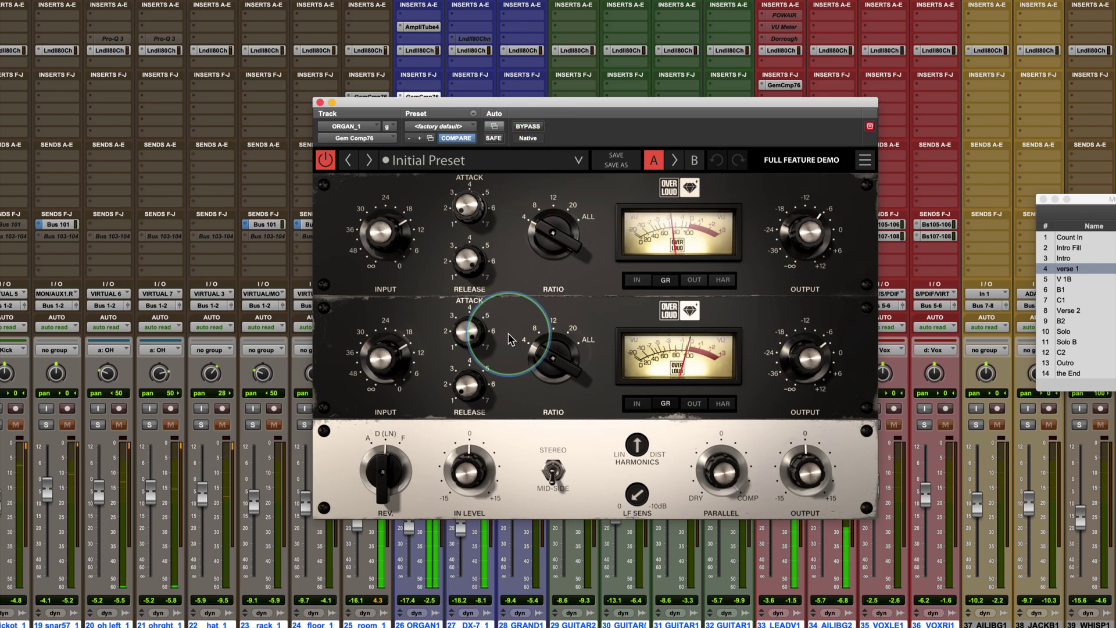
- Audition revisions A and F on the organ compressor, return it to D (LN), and compare that revision against bypass
left_click(381, 471)
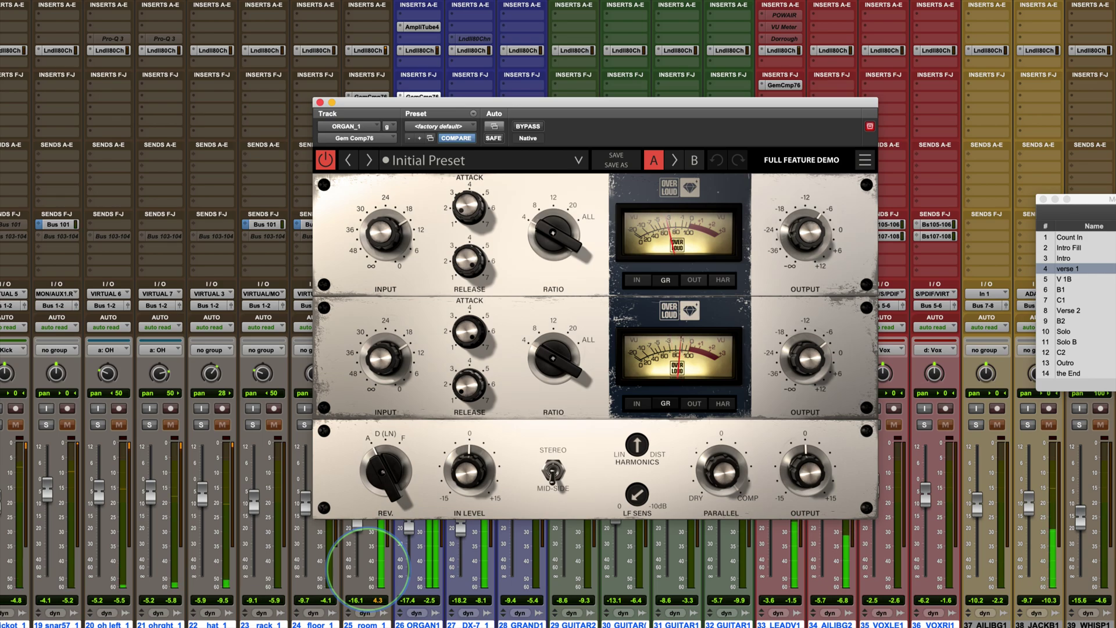
left_click(375, 471)
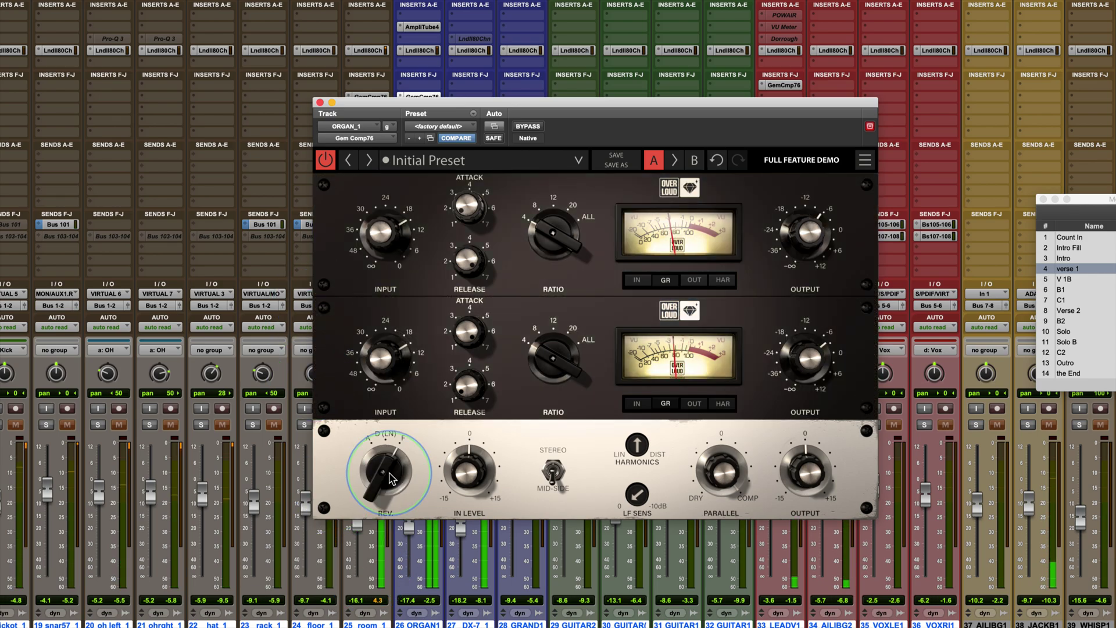
left_click(386, 472)
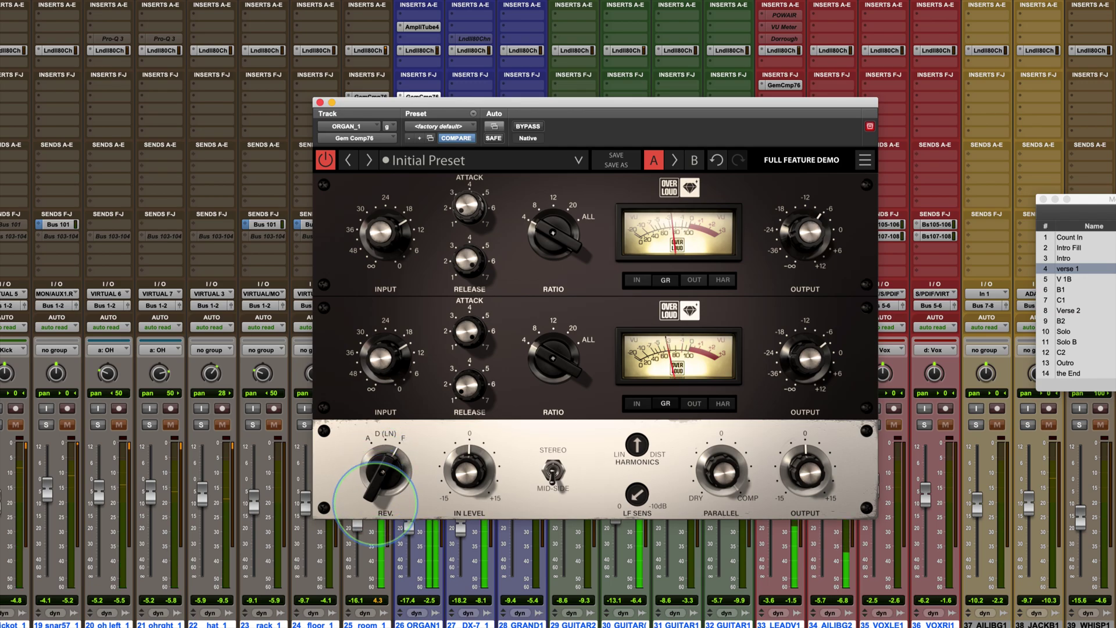
left_click(379, 456)
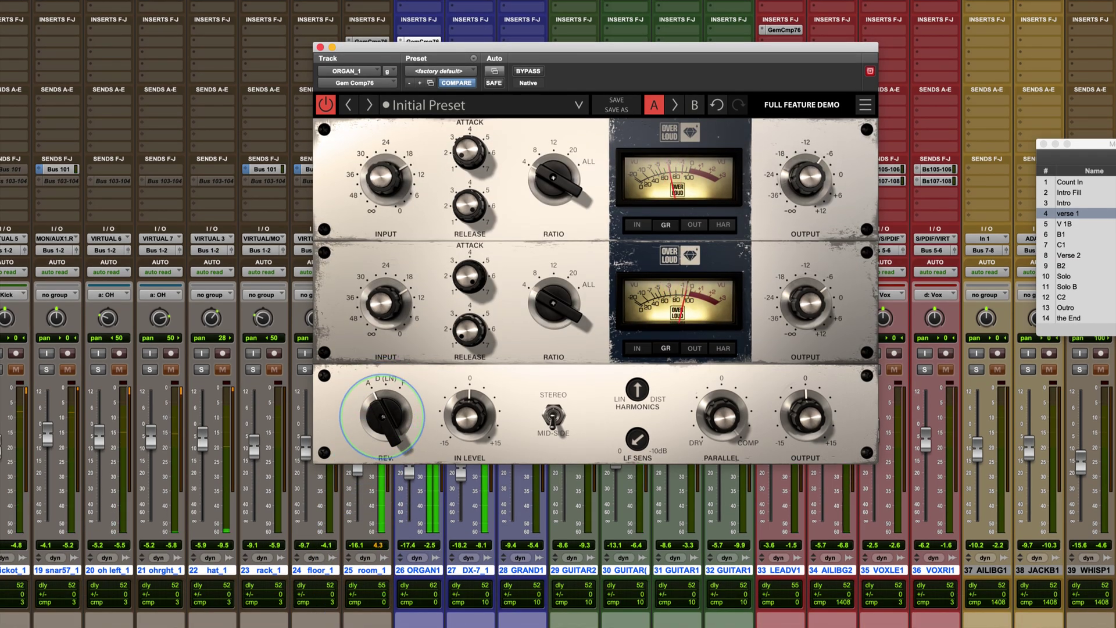
left_click(384, 407)
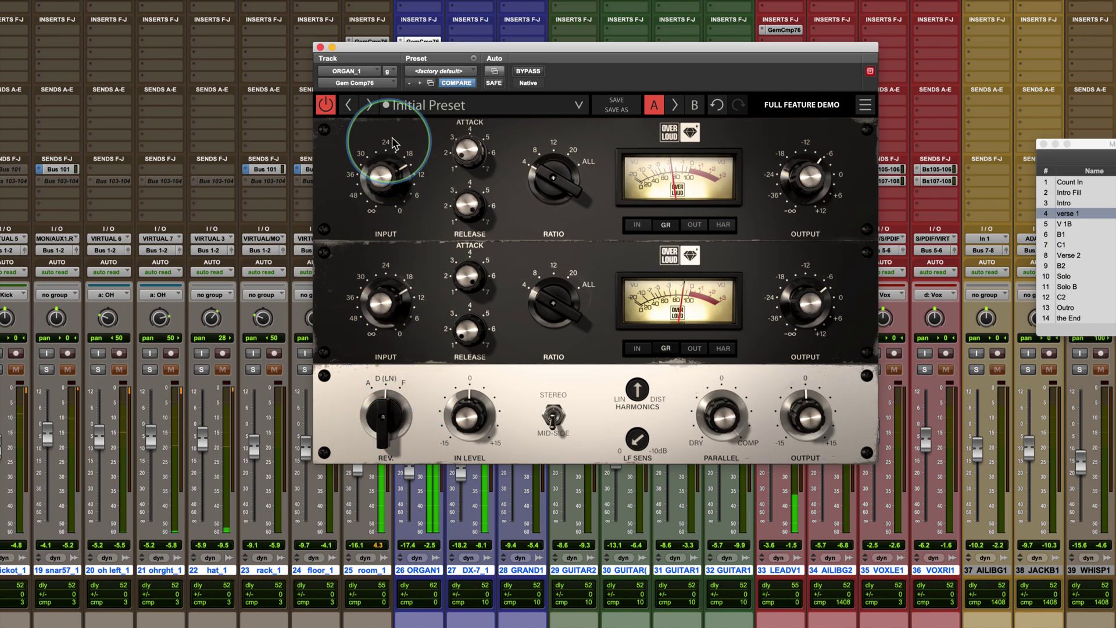
left_click(539, 71)
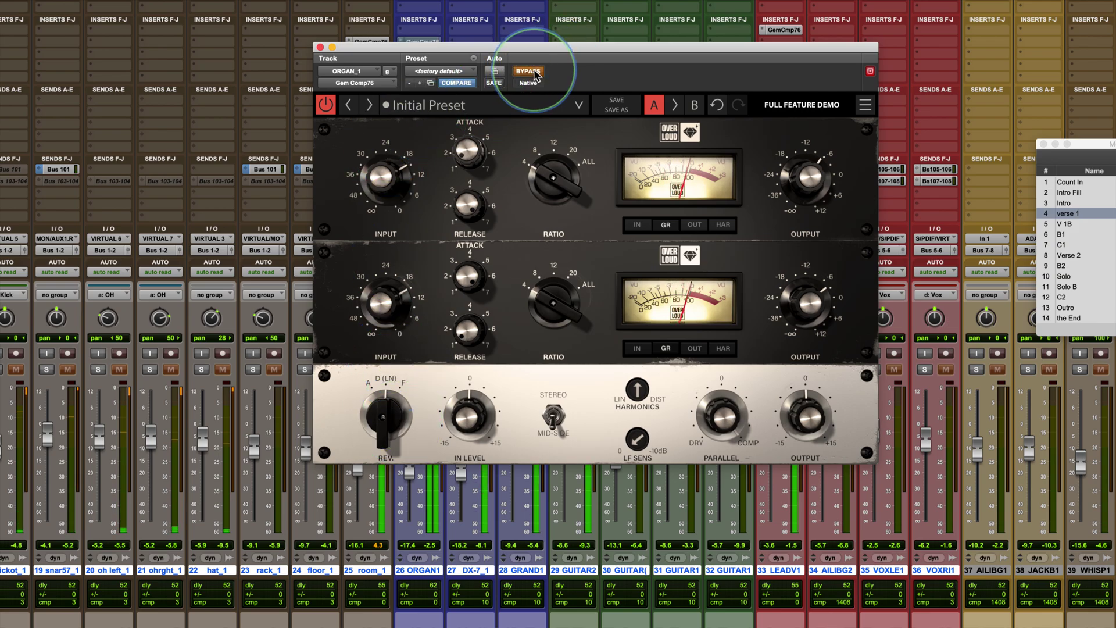
left_click(536, 74)
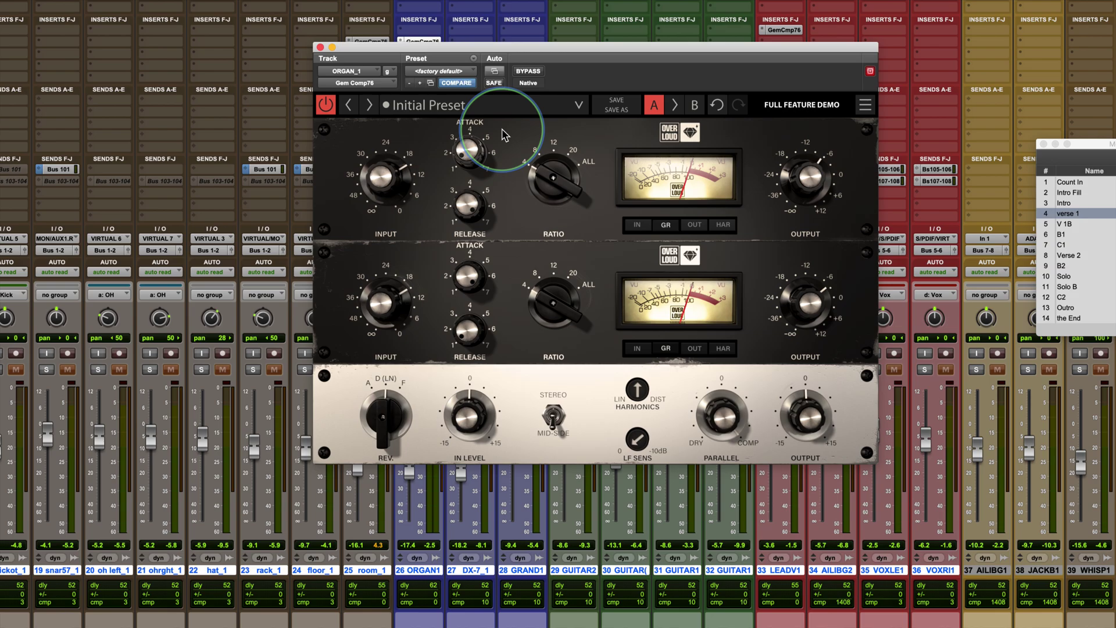
- In setup B of the organ compressor, adjust the attack on both channels, the lower channel's release and the upper channel's input
left_click(694, 106)
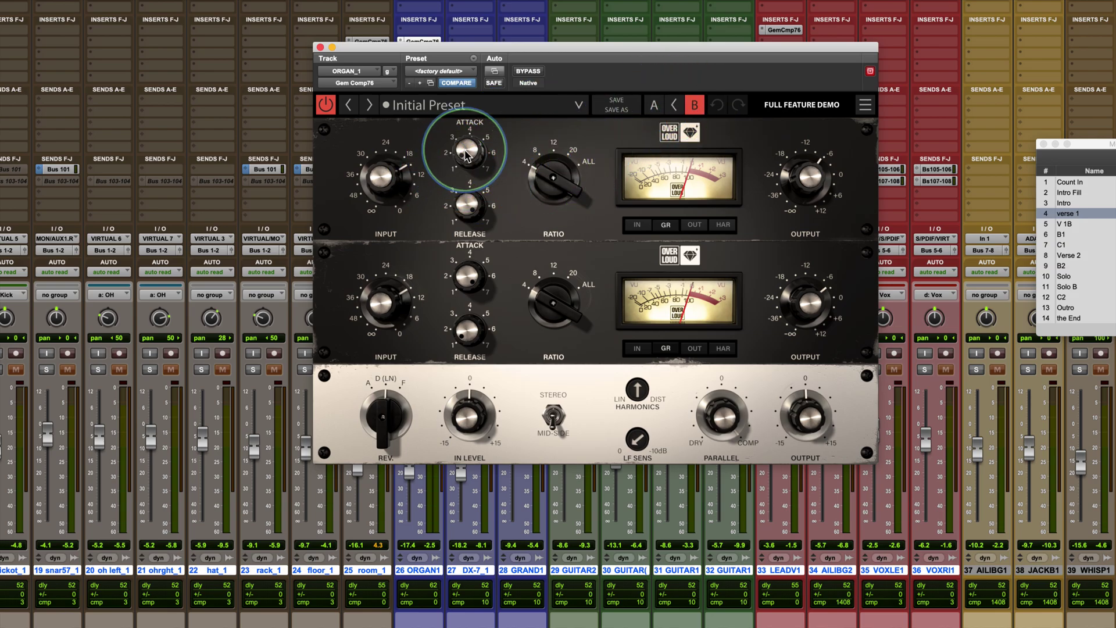
left_click_drag(465, 152, 469, 3)
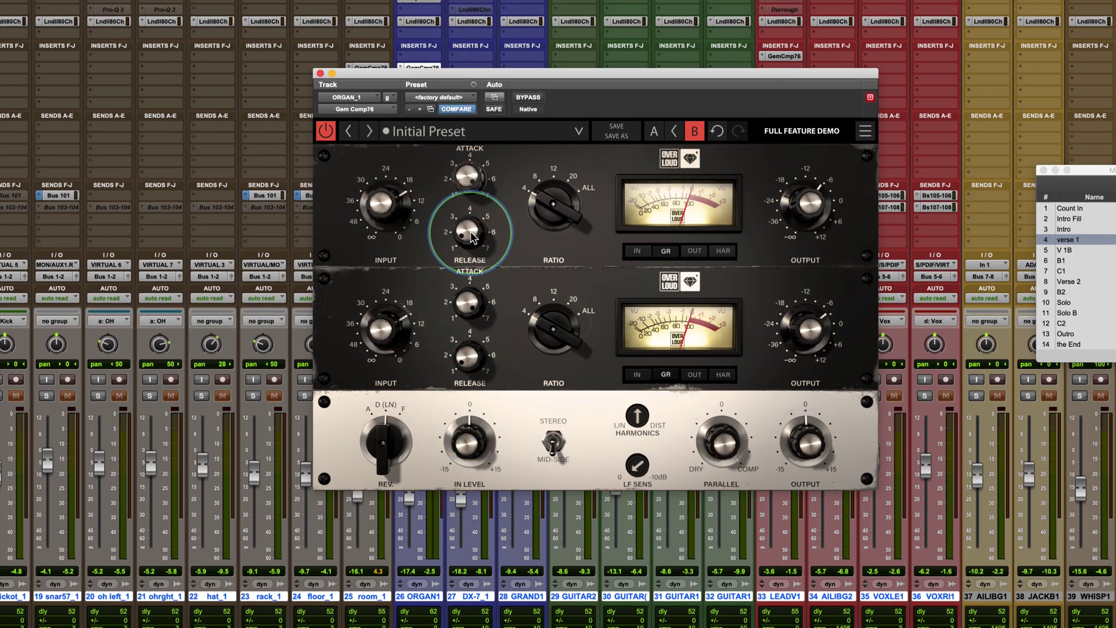
left_click_drag(465, 309, 473, 433)
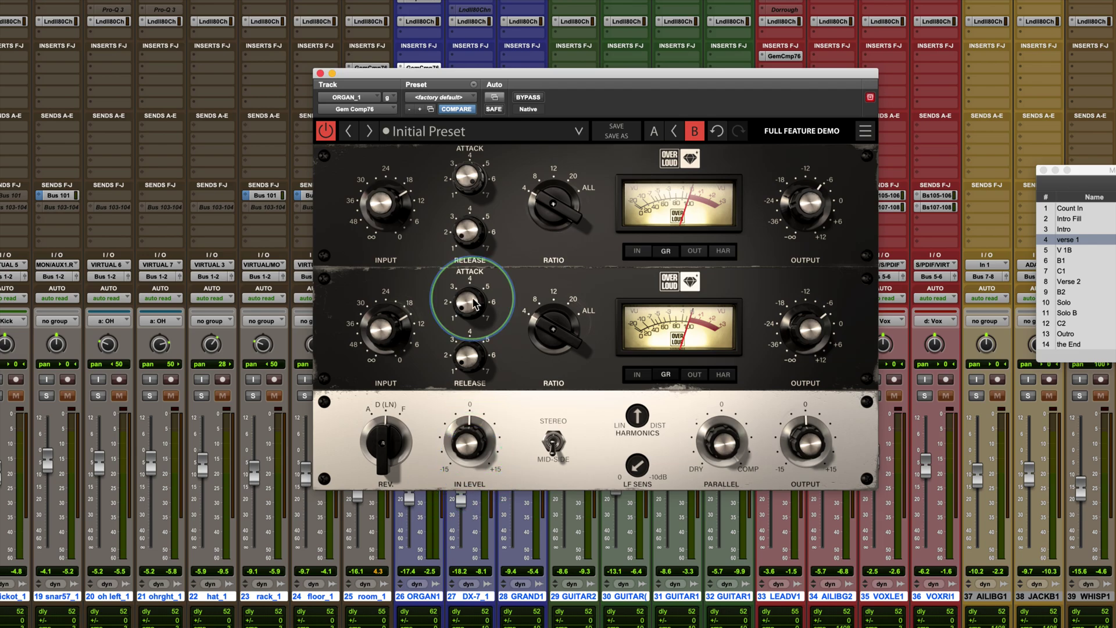
left_click_drag(465, 356, 444, 169)
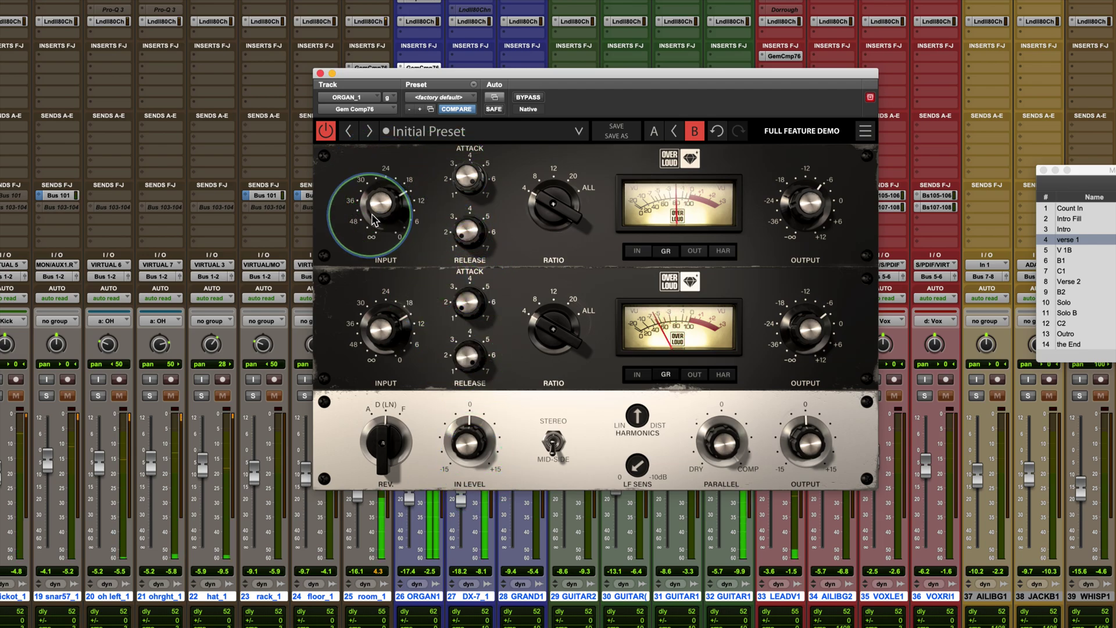
left_click_drag(378, 200, 375, 213)
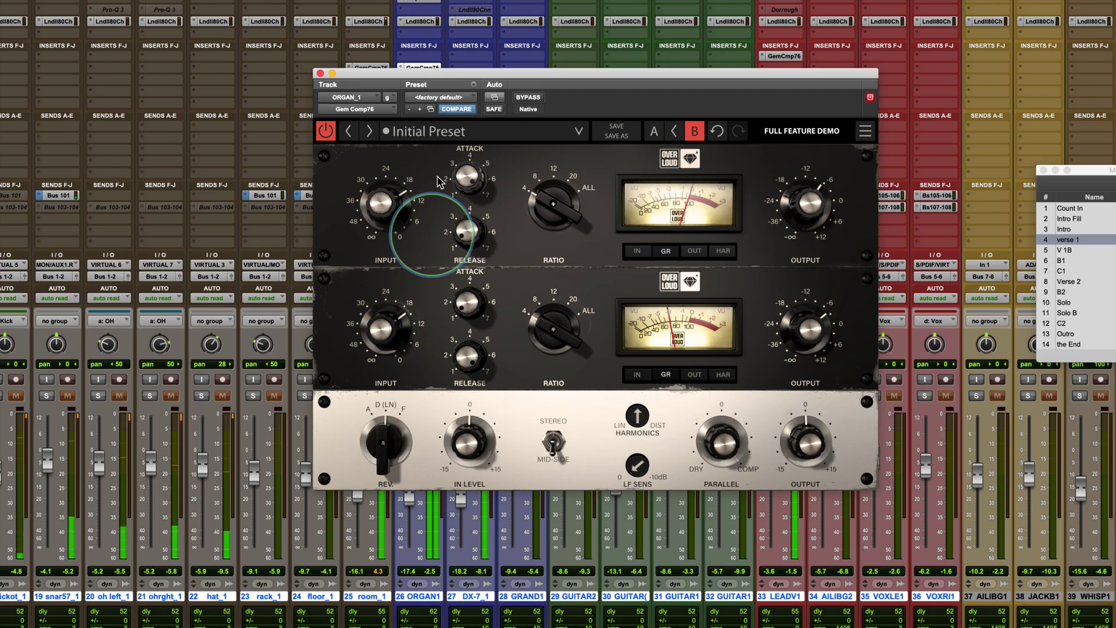
- Compare setups A and B of the organ compressor during playback, leaving setup A active
left_click(654, 134)
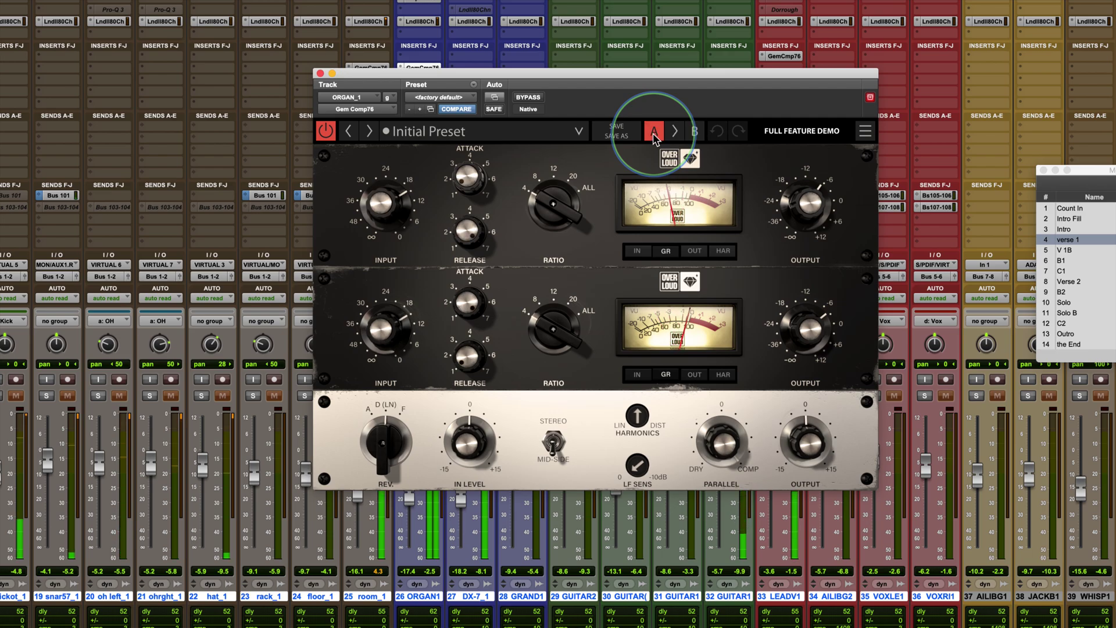
left_click(695, 132)
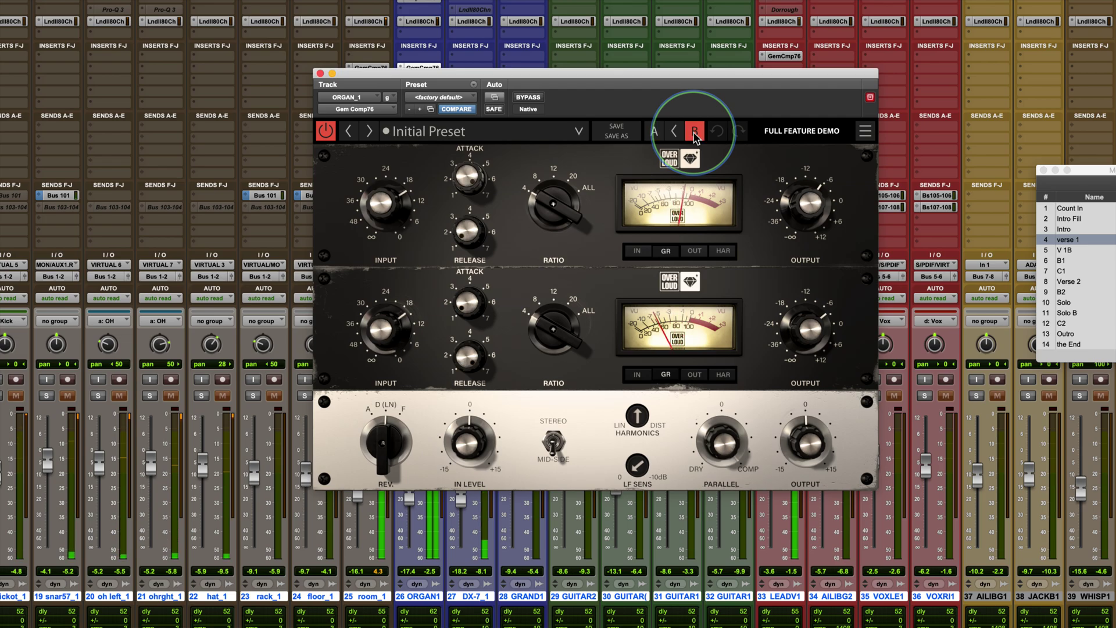
left_click(653, 134)
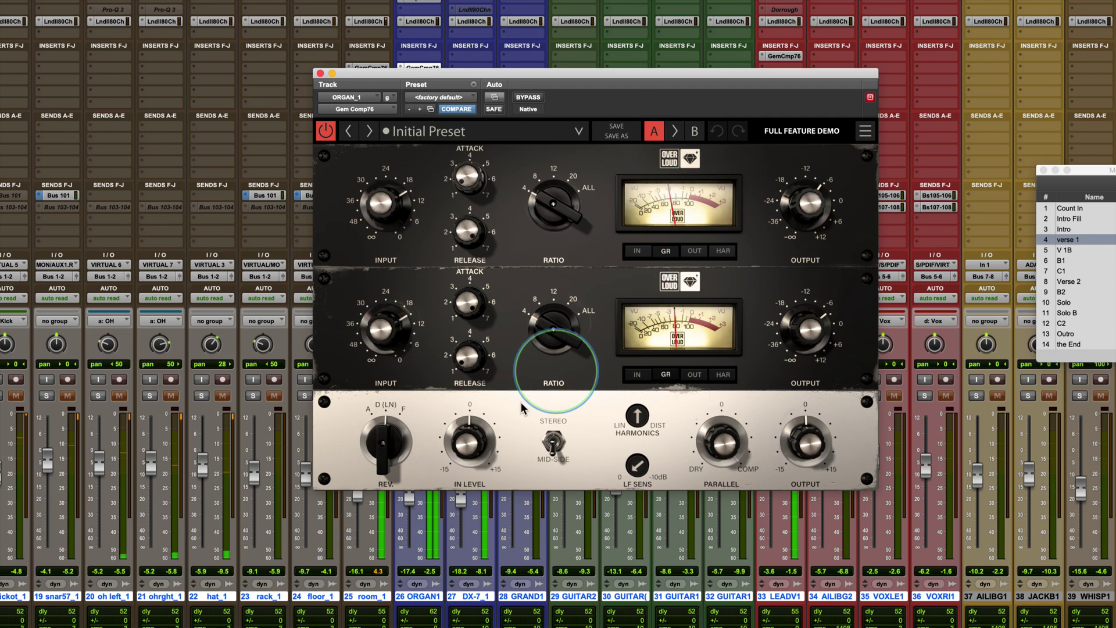